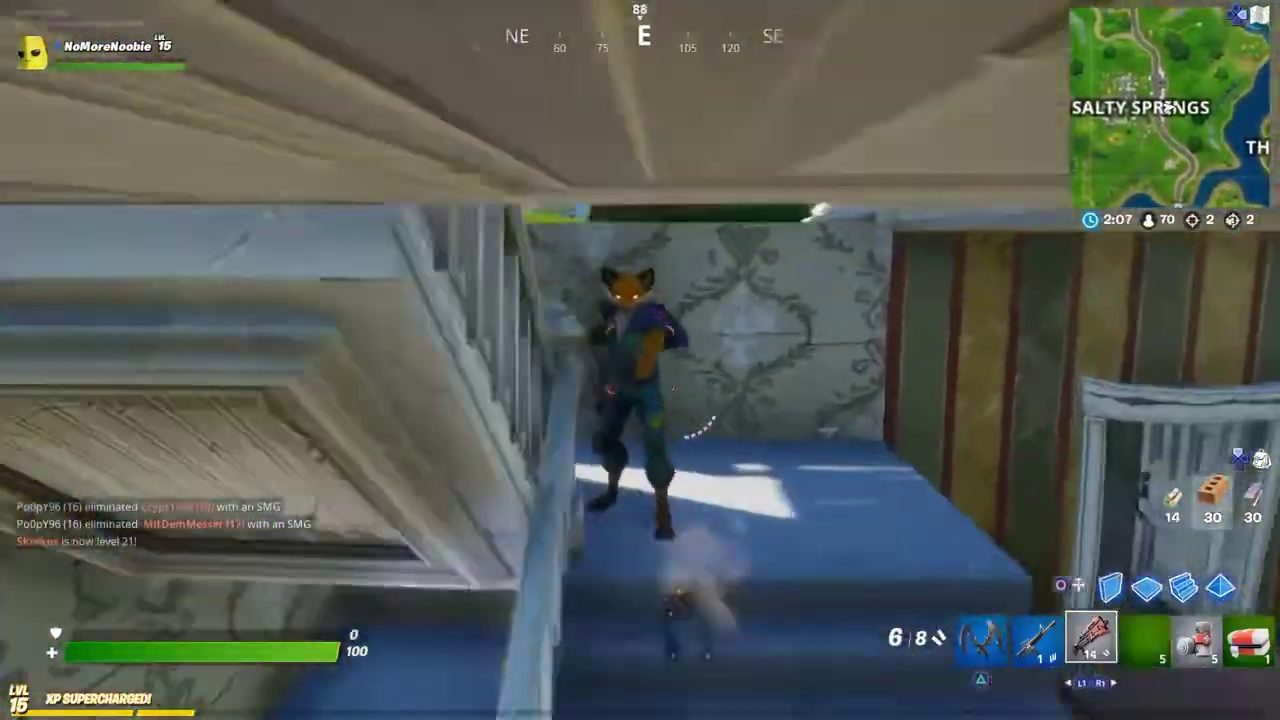
key(w)
key(r)
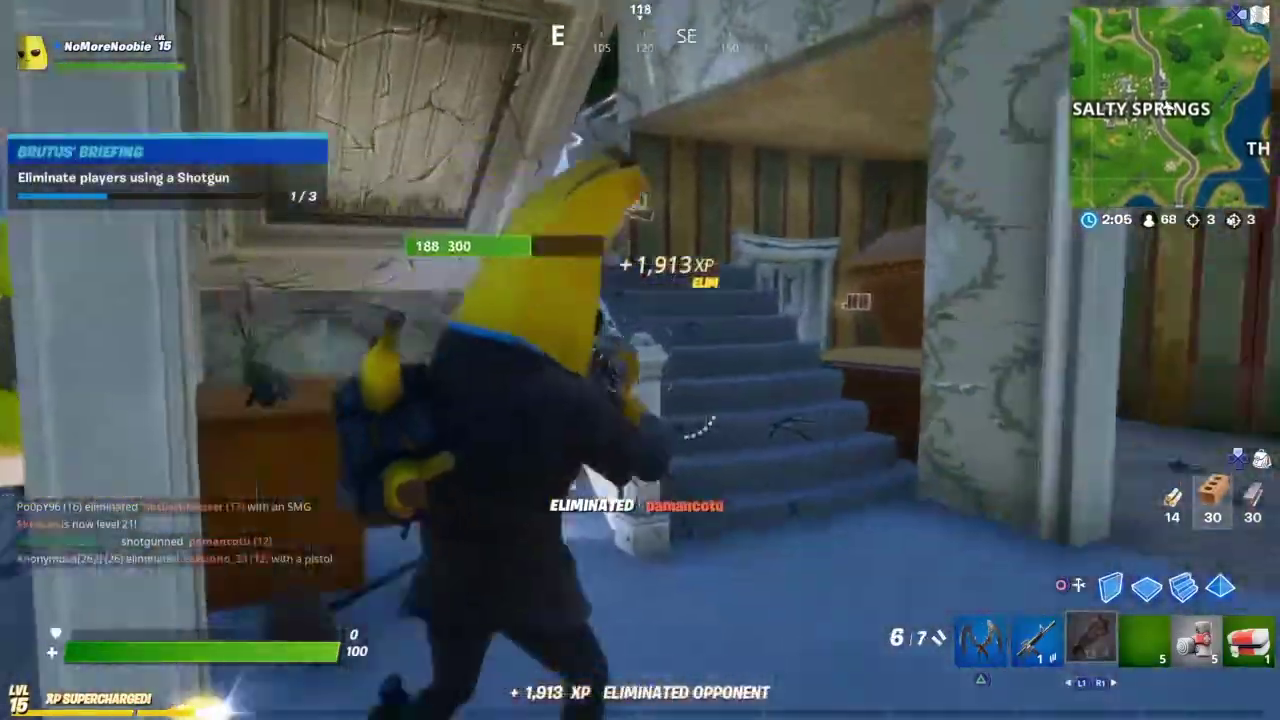
key(w)
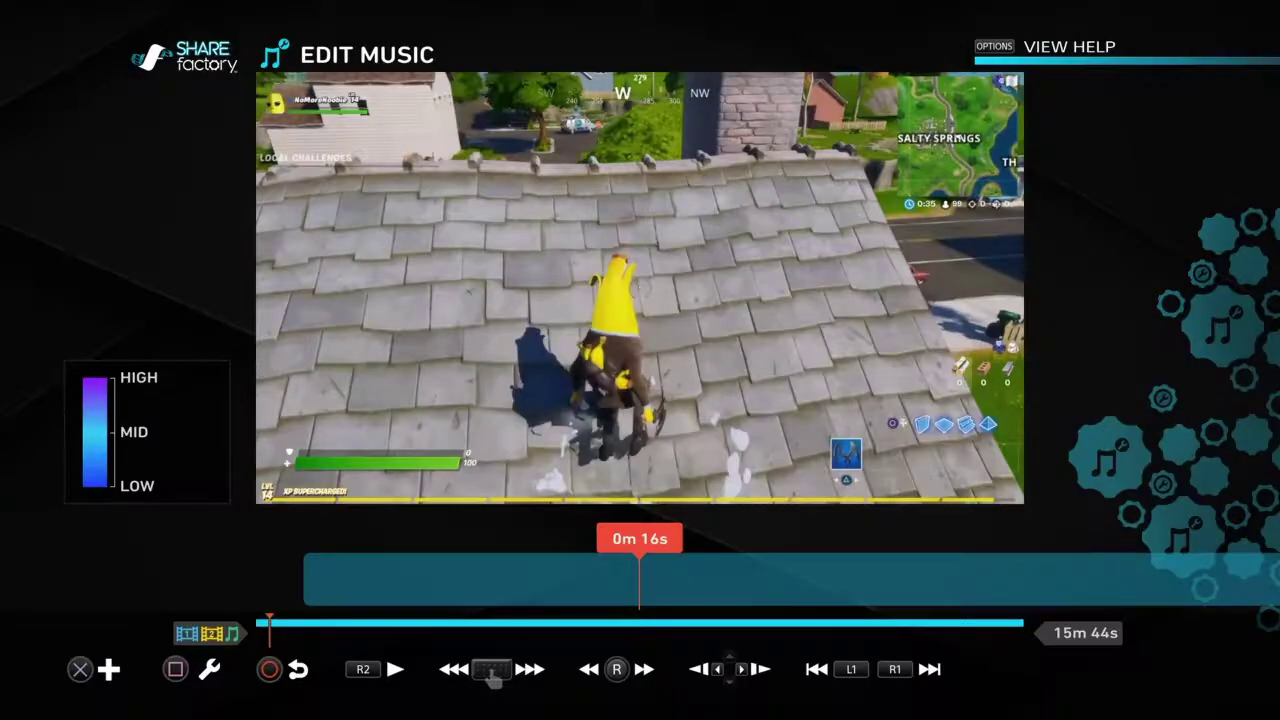
- Open the music library for the timeline and preview the tracks Club Valkyrie, Scape and Beautiful Day
key(Return)
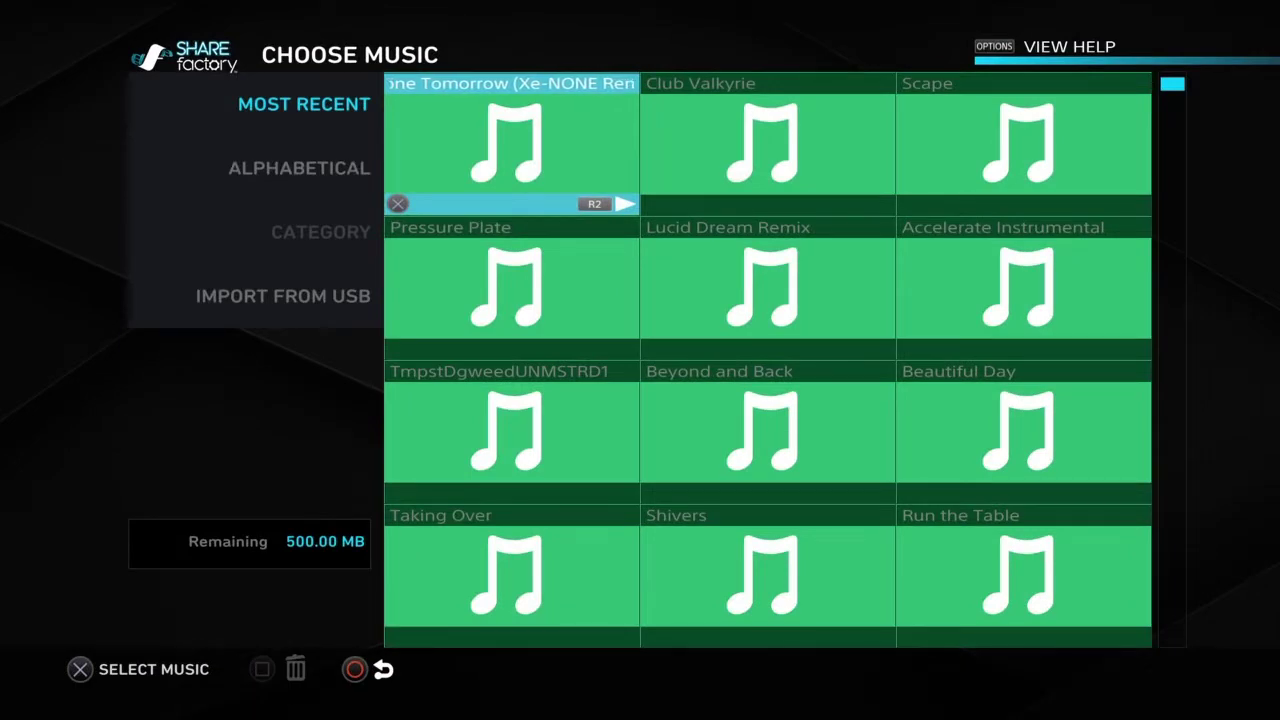
key(Right)
key(Right)
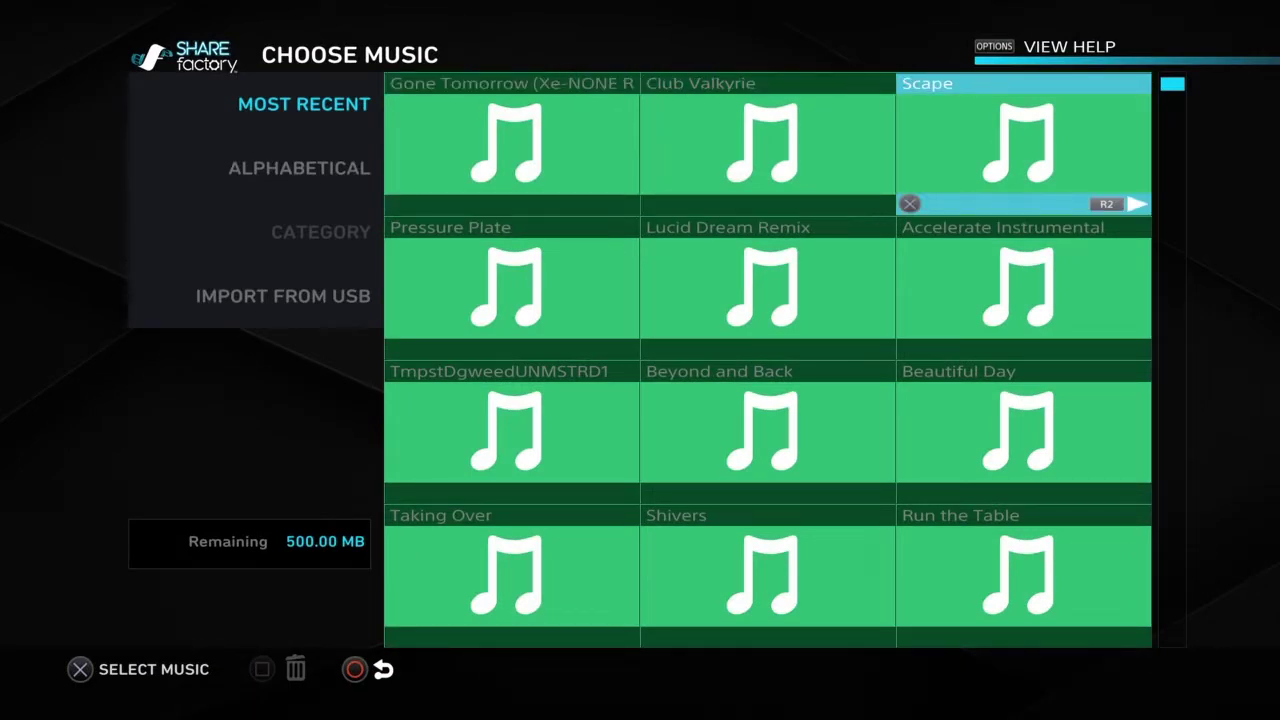
key(Left)
key(R2)
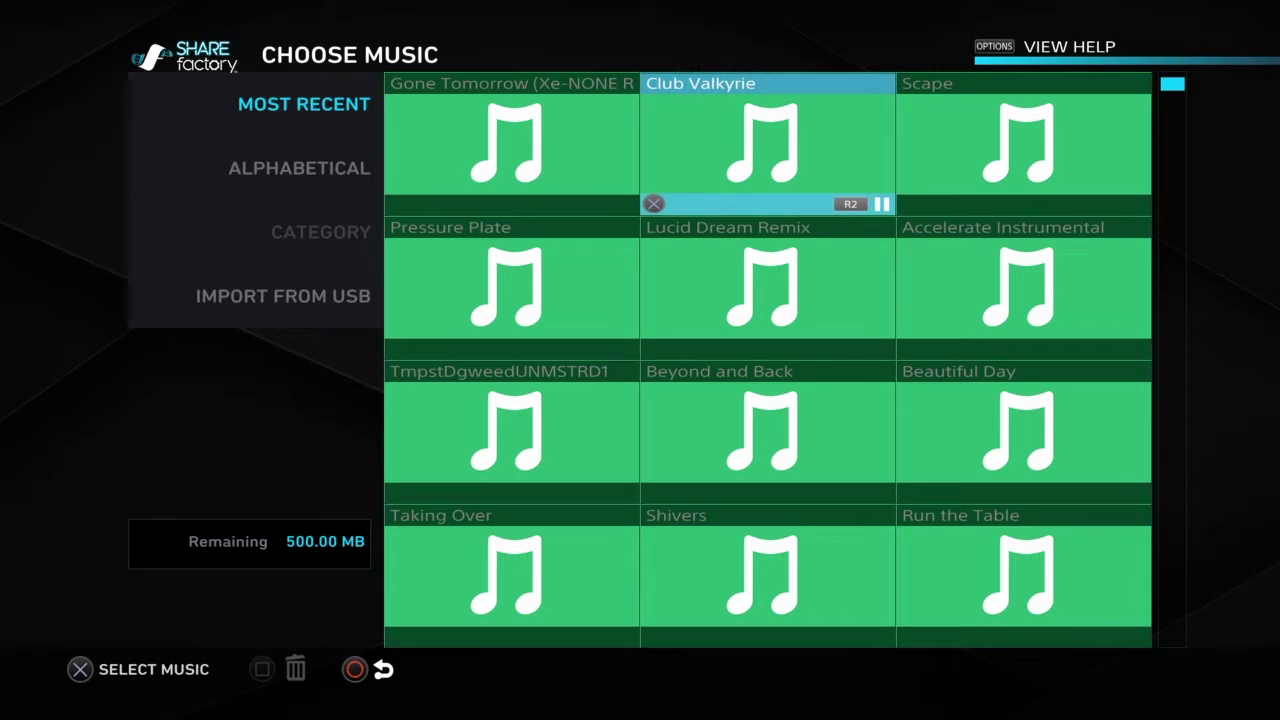
key(Right)
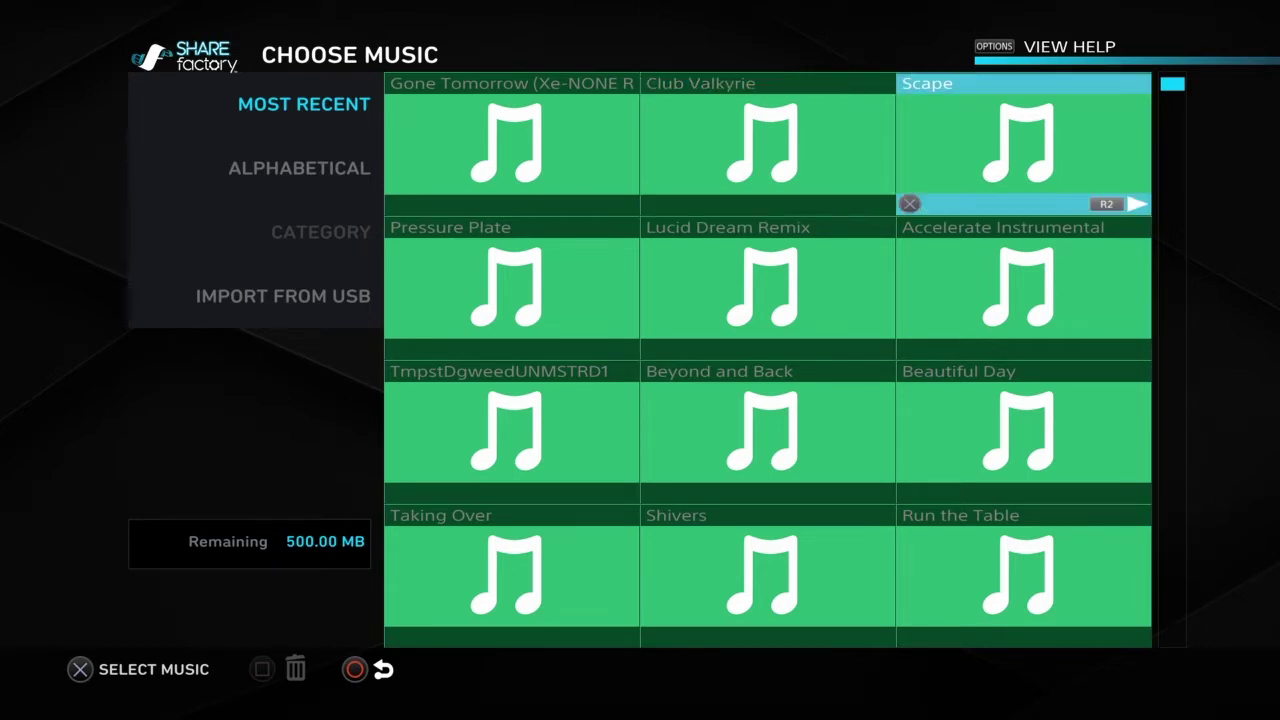
key(space)
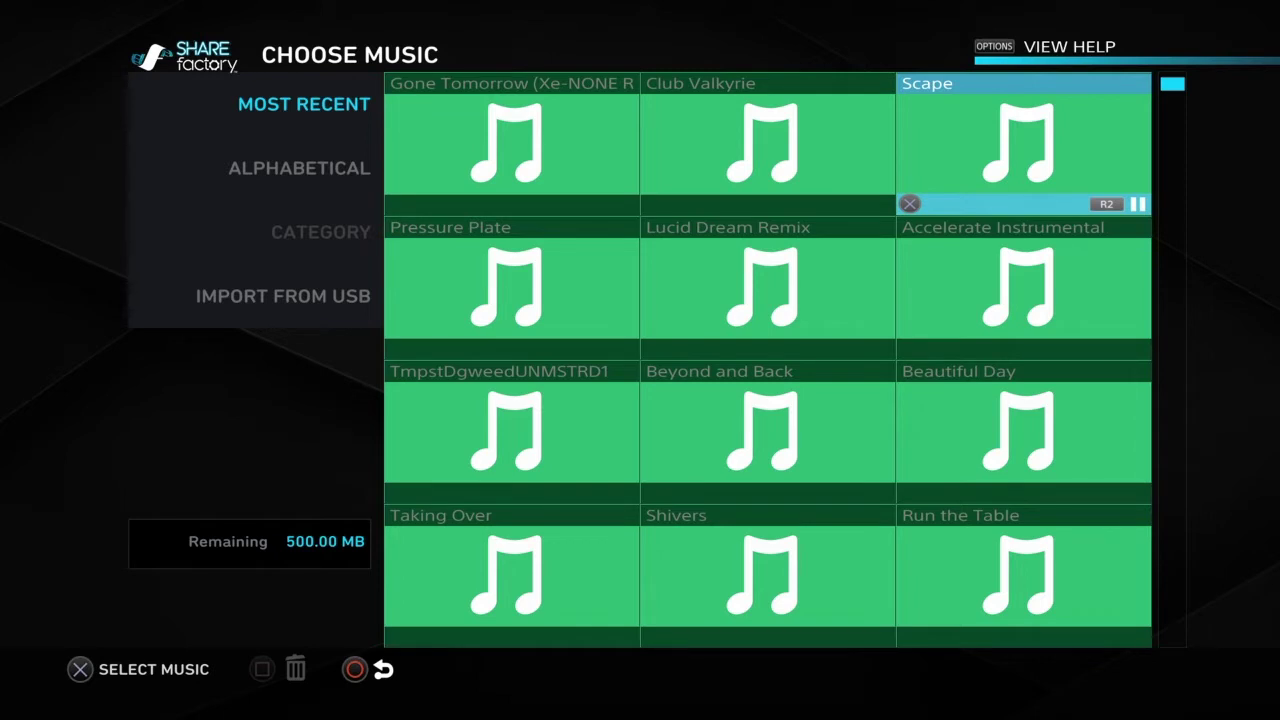
key(Down)
key(Down)
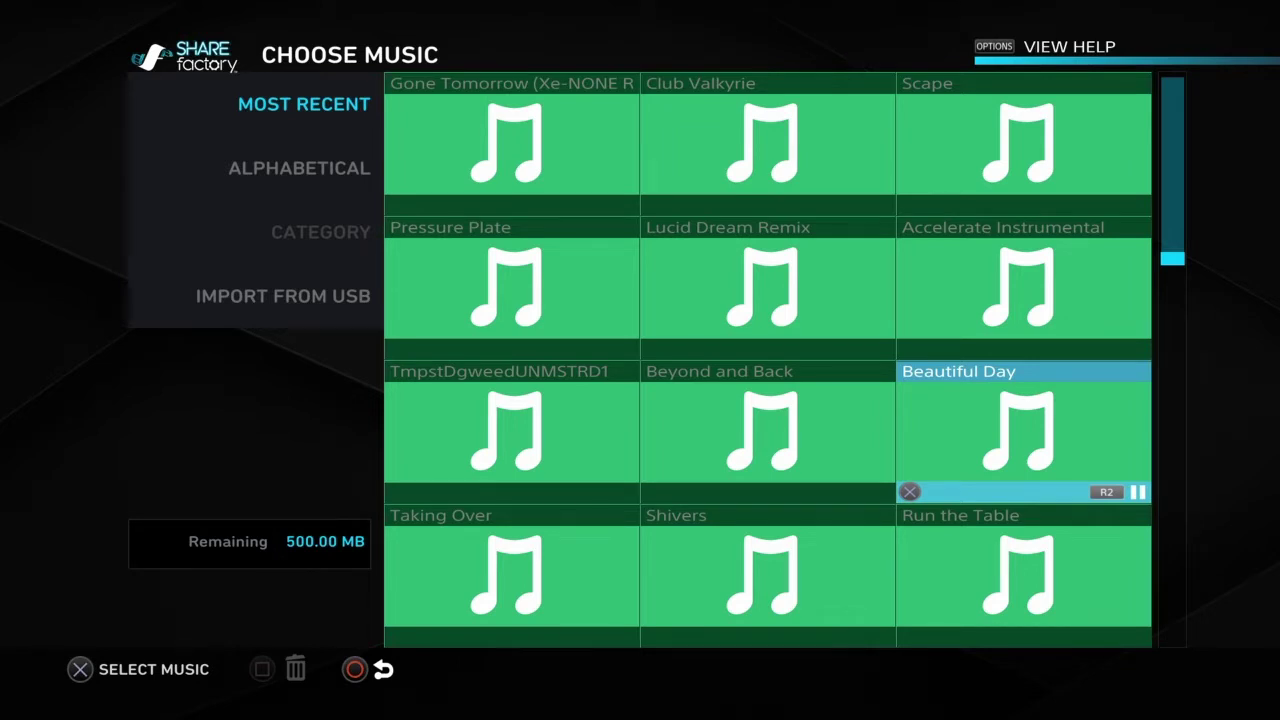
- Browse the music library and add the Beautiful Day track to the music timeline at 0m 16s
key(Down)
key(Down)
key(Down)
key(Down)
key(Up)
key(Up)
key(Up)
key(Up)
key(Right)
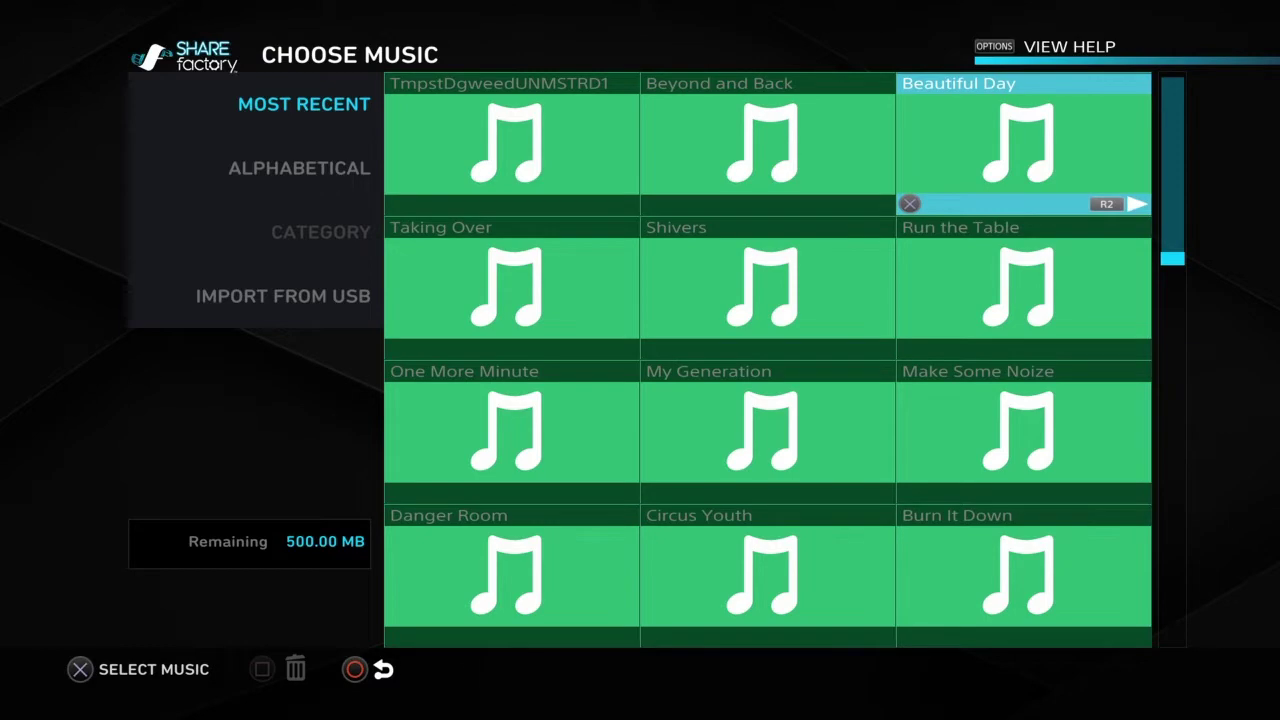
key(Up)
key(Left)
key(Right)
key(Down)
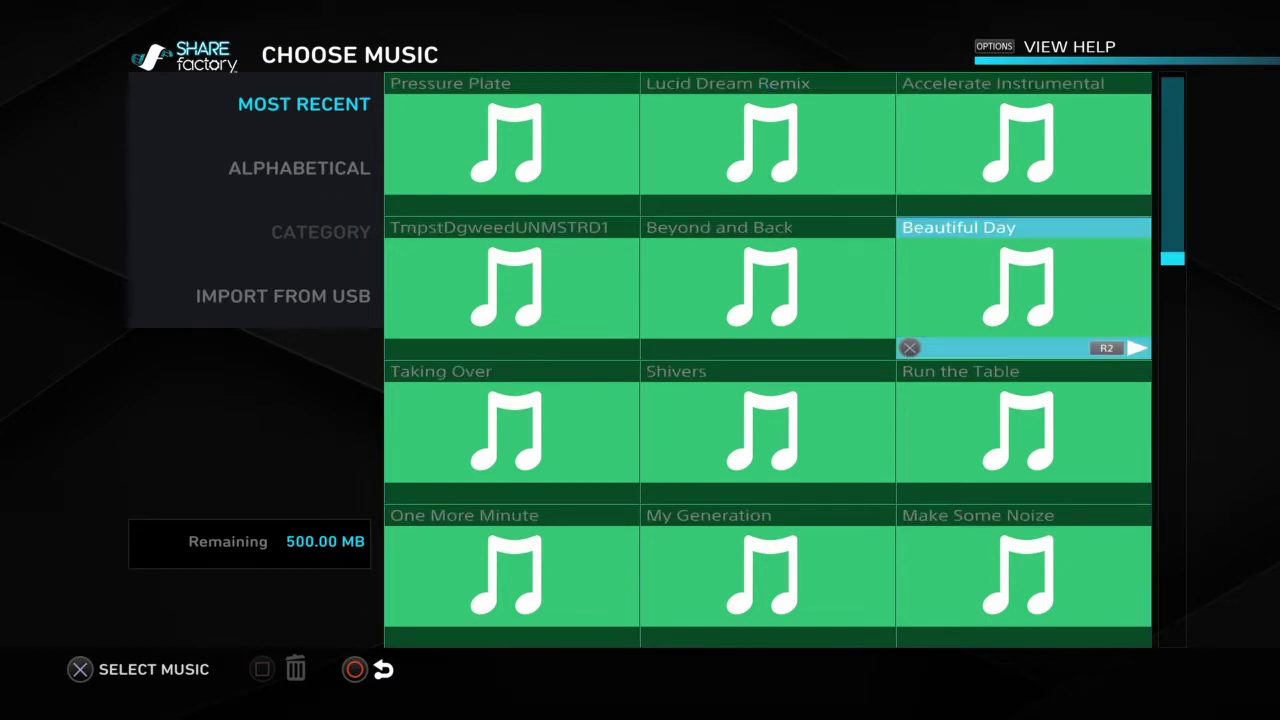
key(R2)
key(Return)
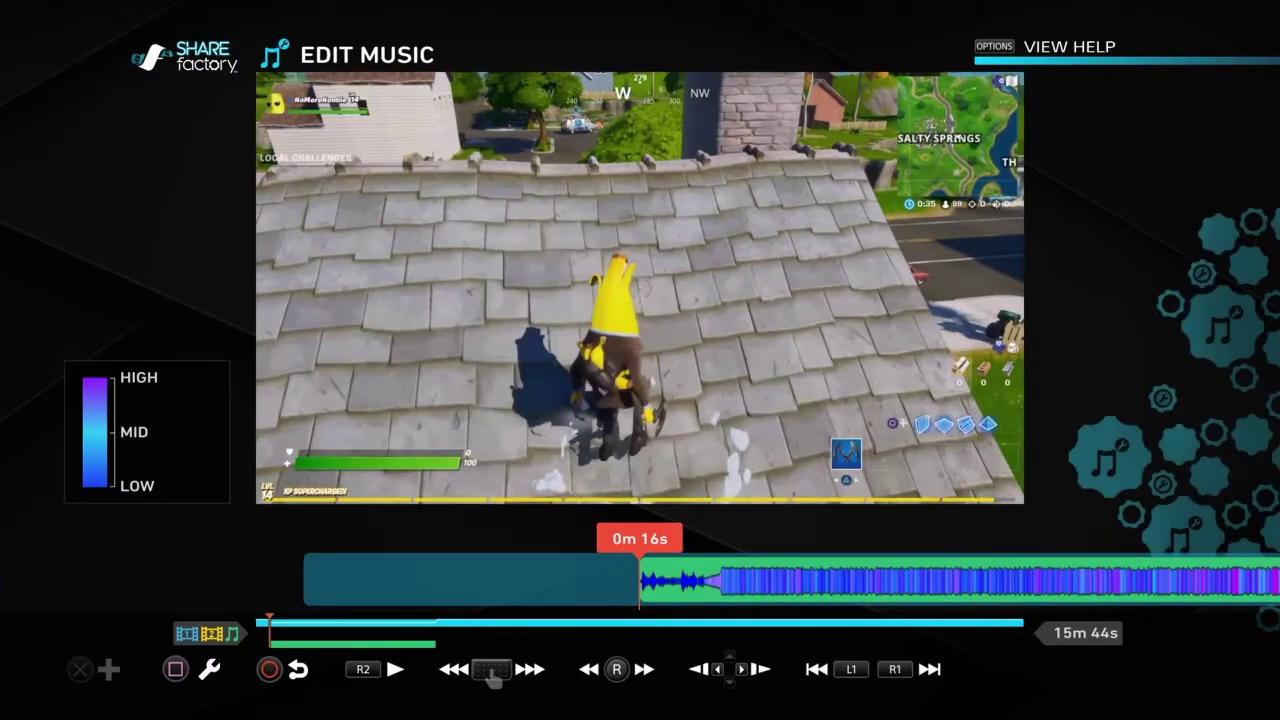
- Play back the added music, and move the clip so that it starts at about 0m 14s
key(space)
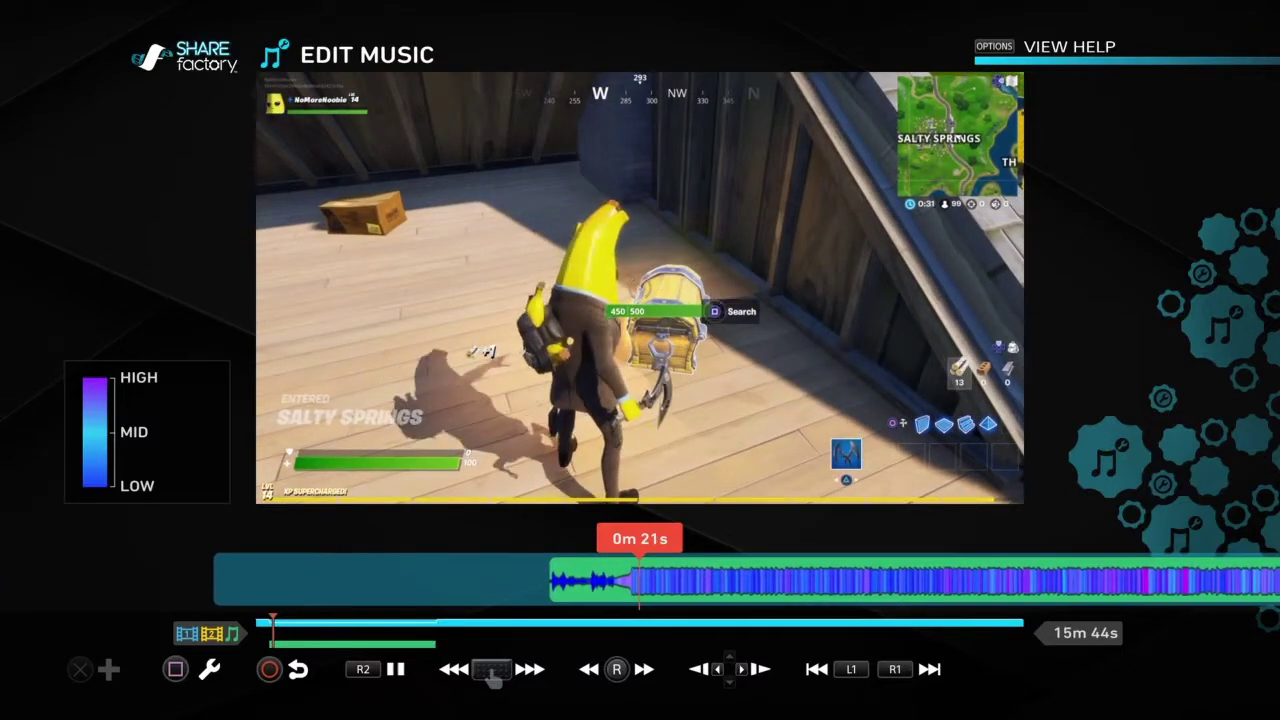
key(space)
key(Left)
key(s)
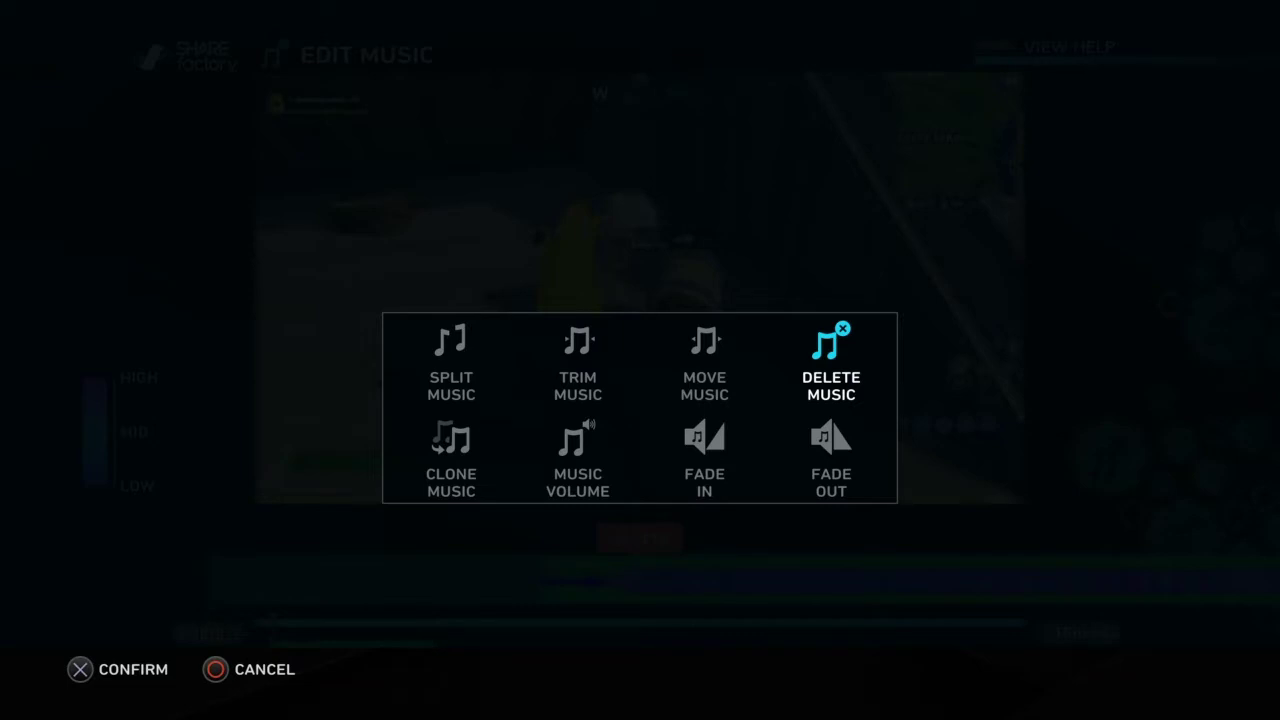
key(Left)
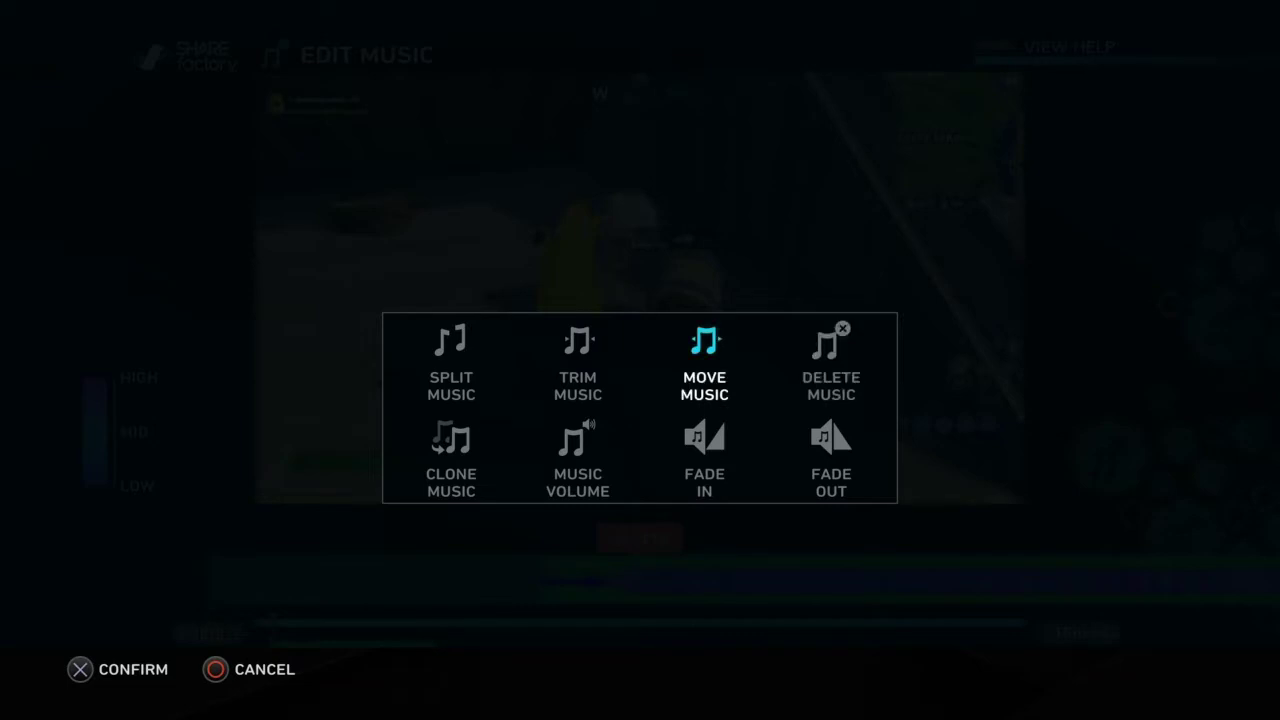
key(Return)
key(Left)
key(Right)
key(Right)
key(Right)
key(Right)
key(Right)
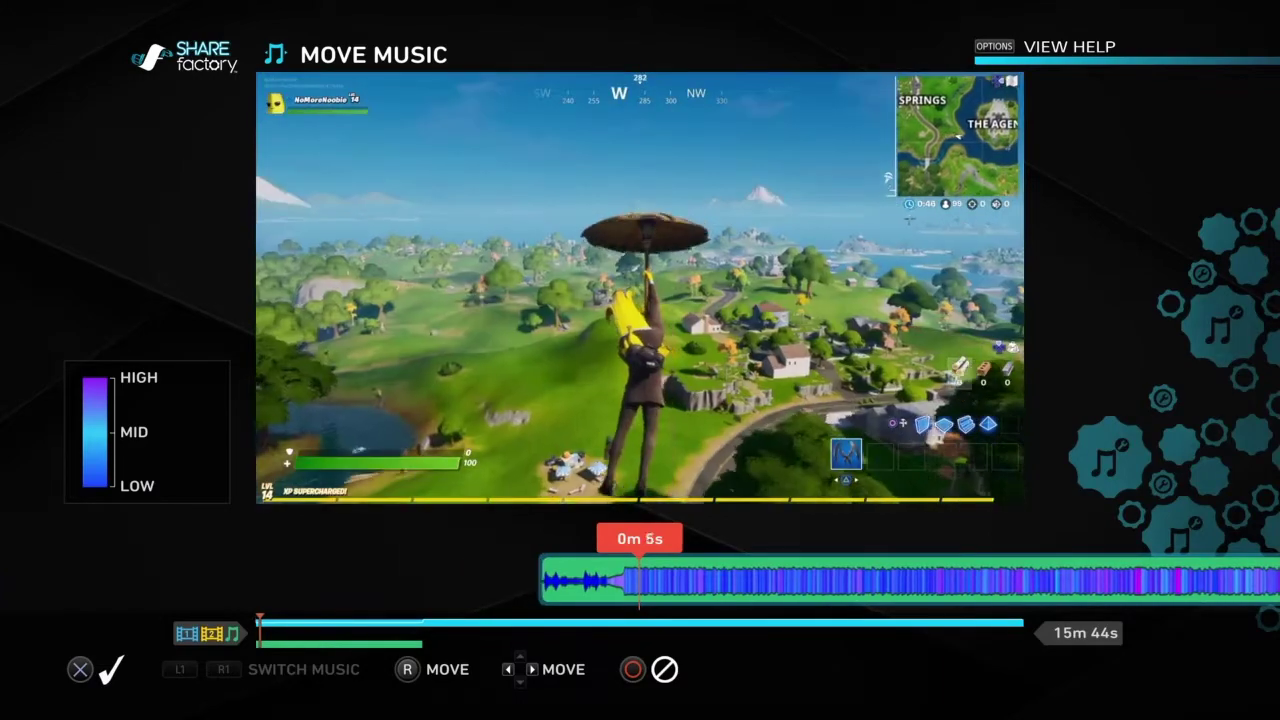
key(Right)
key(Right)
key(Right)
key(Right)
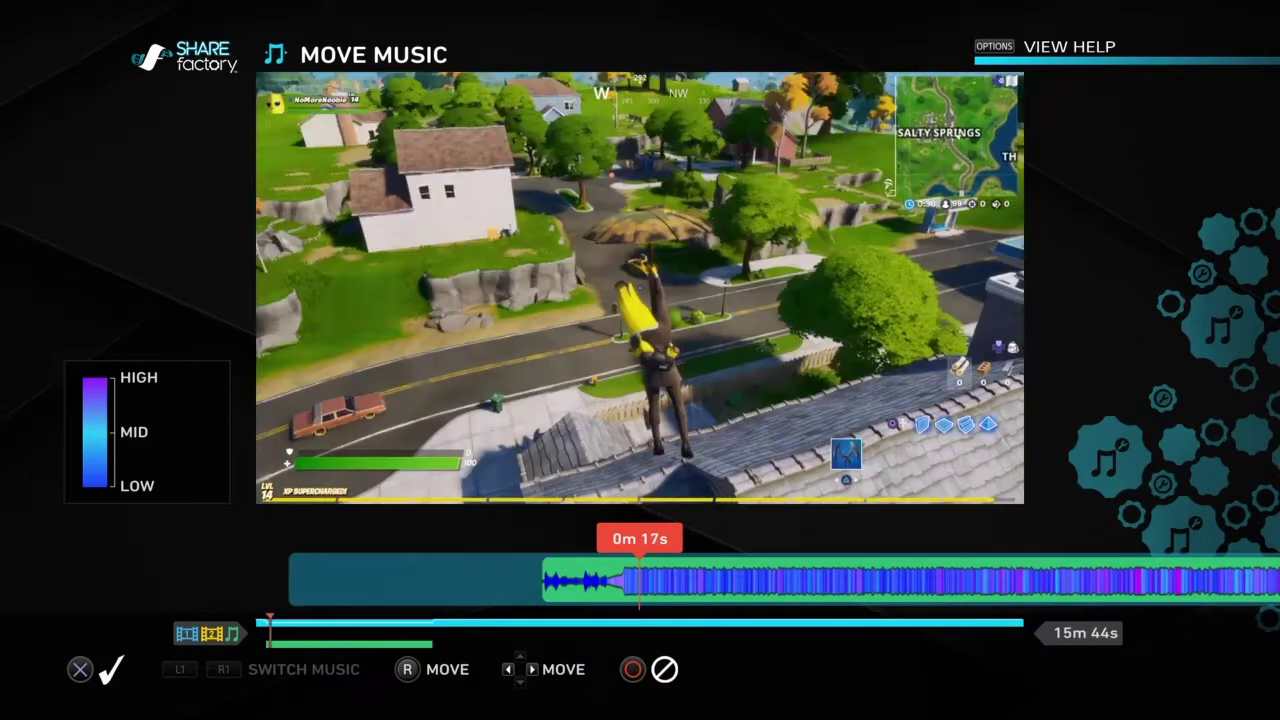
key(Return)
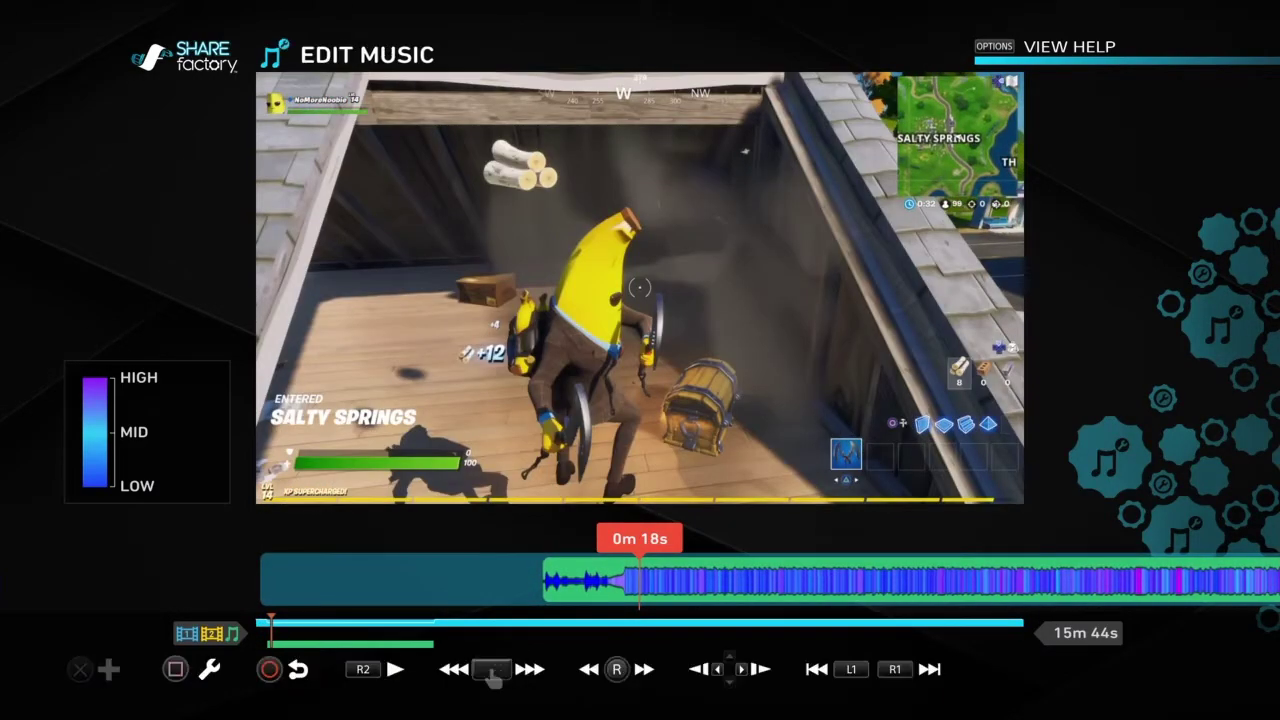
- Add a fade-in with a duration of 5.0 s to the music clip
key(Return)
key(Right)
key(Down)
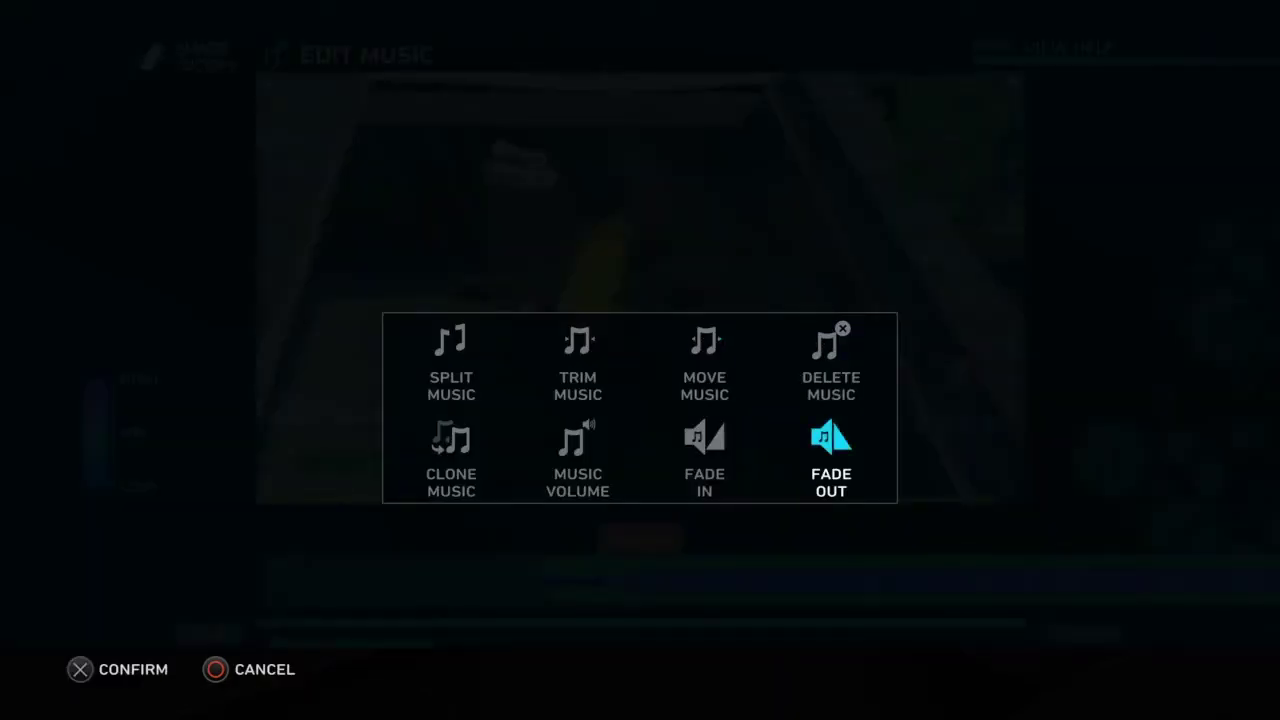
key(Left)
key(Return)
key(Right)
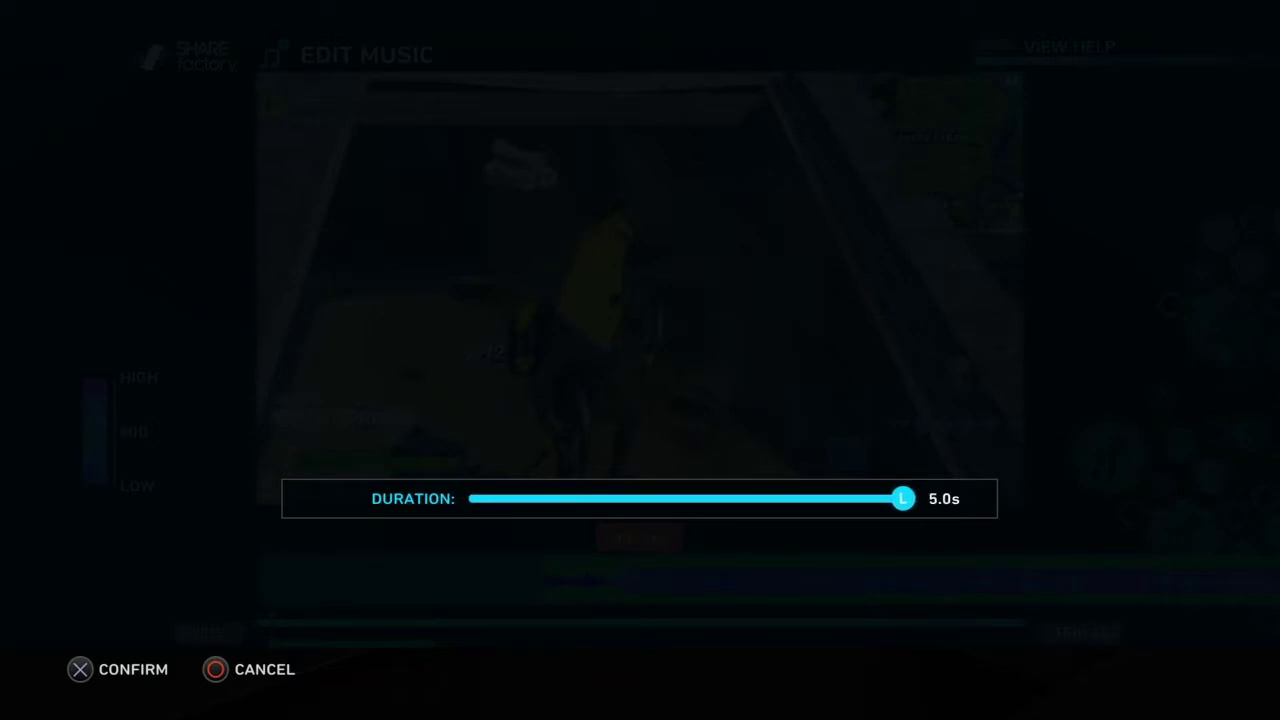
key(Return)
- Add a fade-out with a duration of 0.5 s to the music clip and play back its end
key(Return)
key(Right)
key(Return)
key(Right)
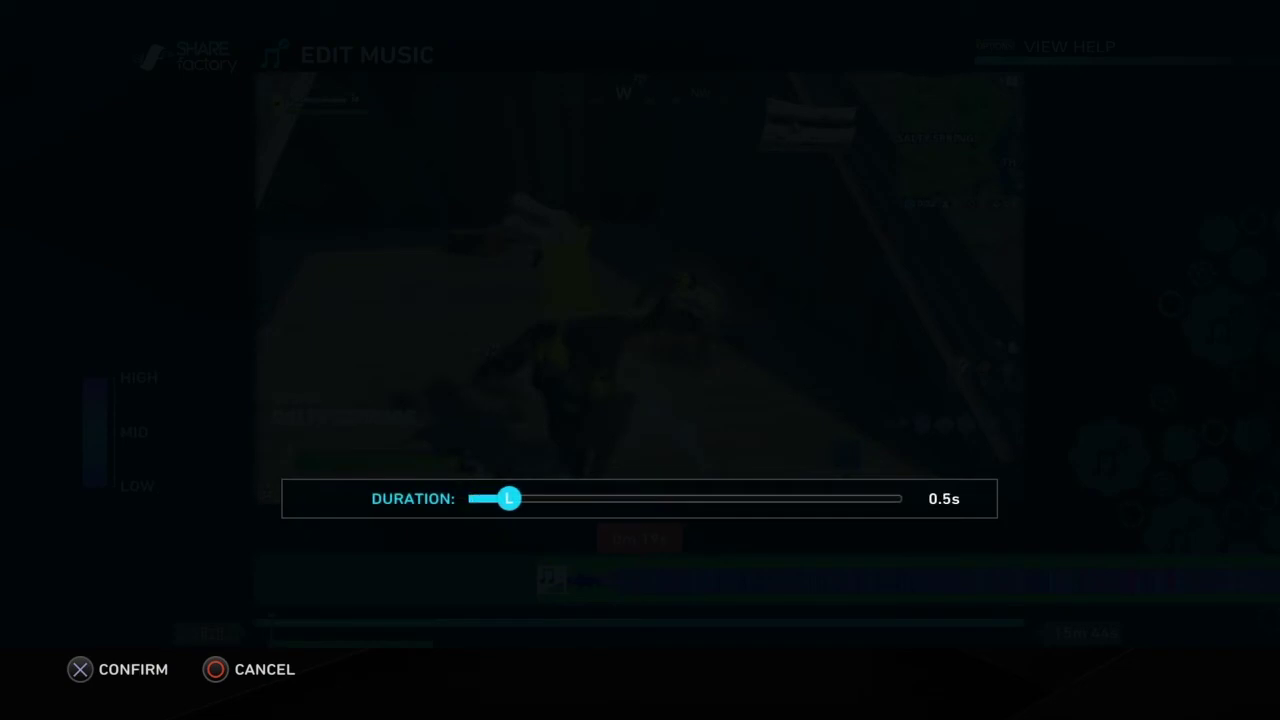
key(Return)
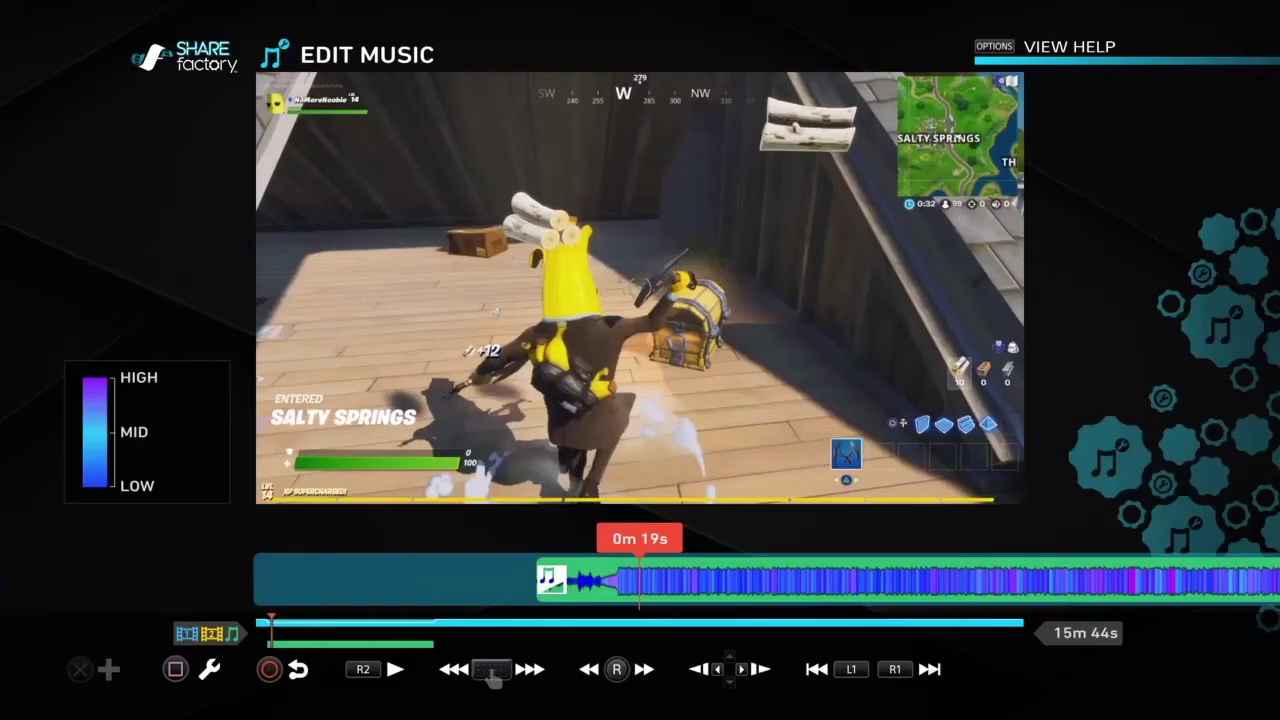
key(space)
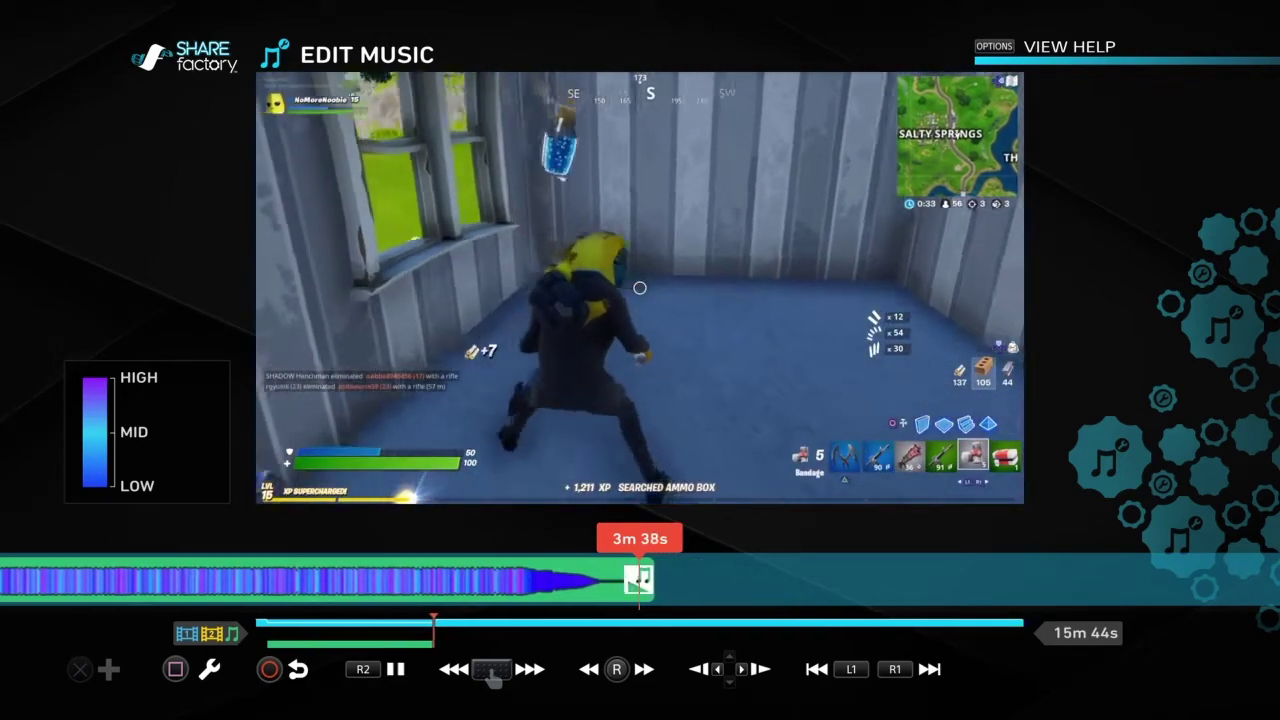
key(Left)
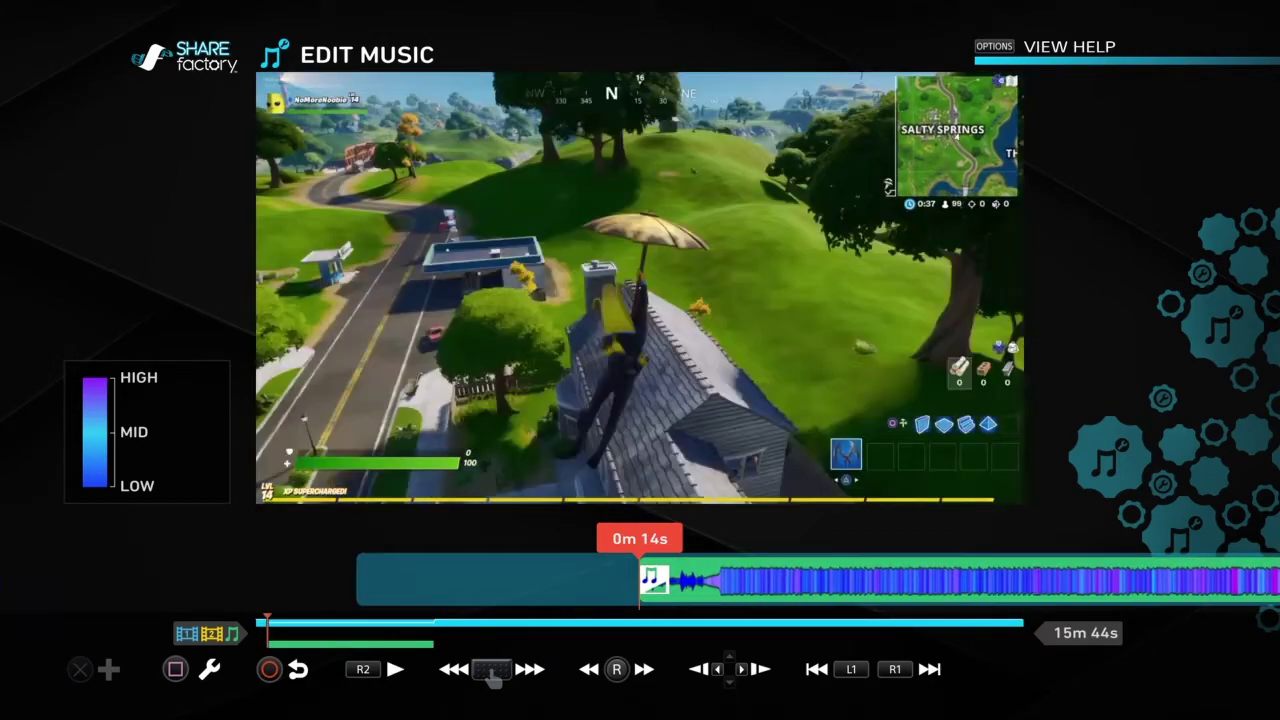
- Set the music clip's volume to 20%, keeping Prioritize enabled
key(Return)
key(Left)
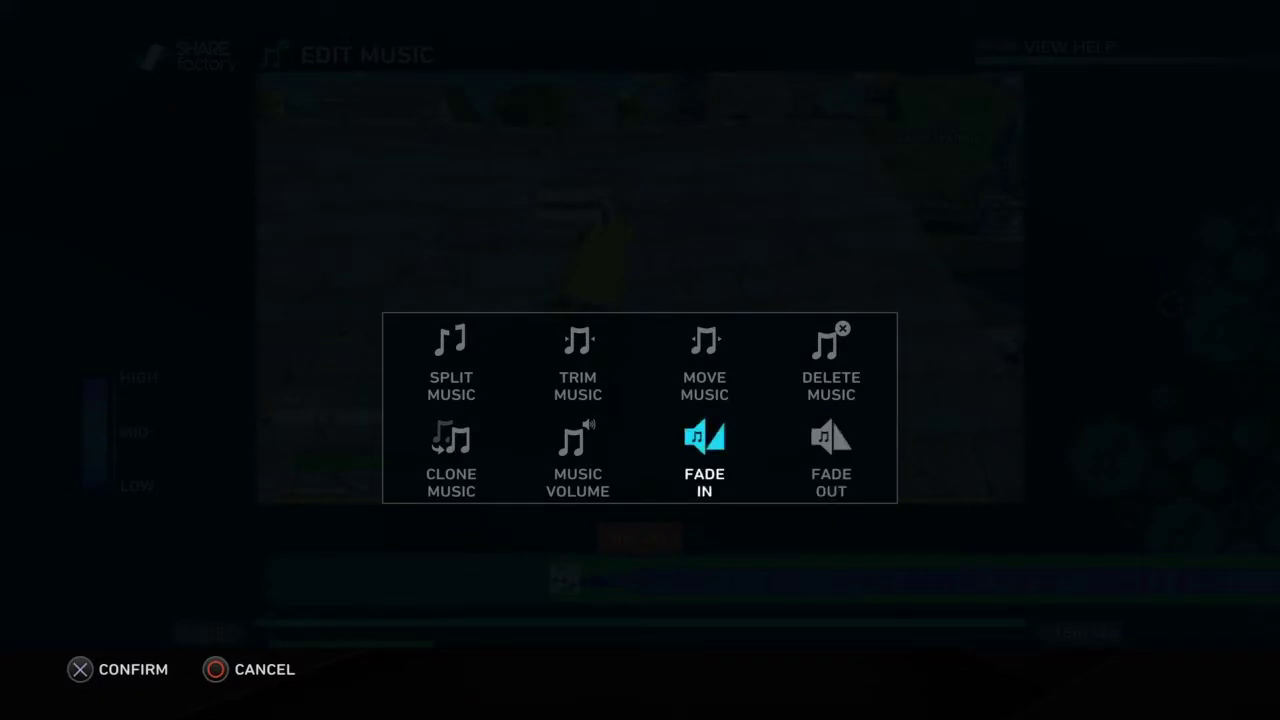
key(Up)
key(Left)
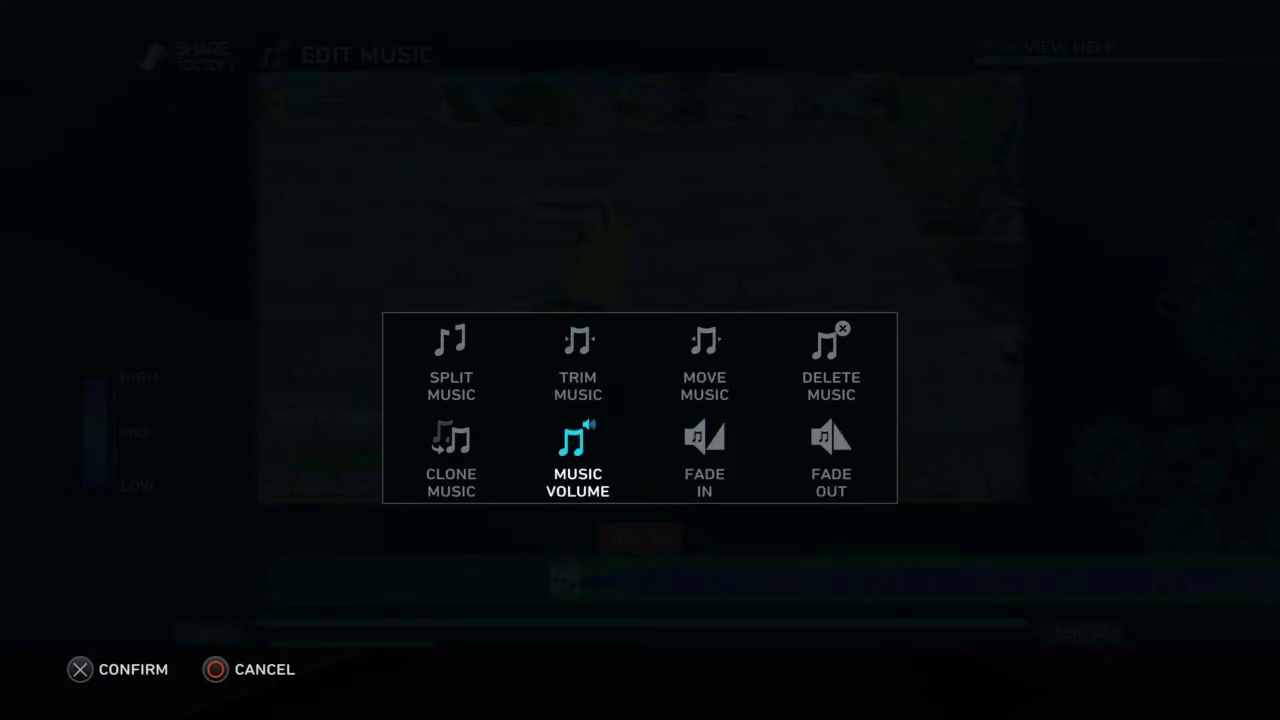
key(Return)
key(Left)
key(Left)
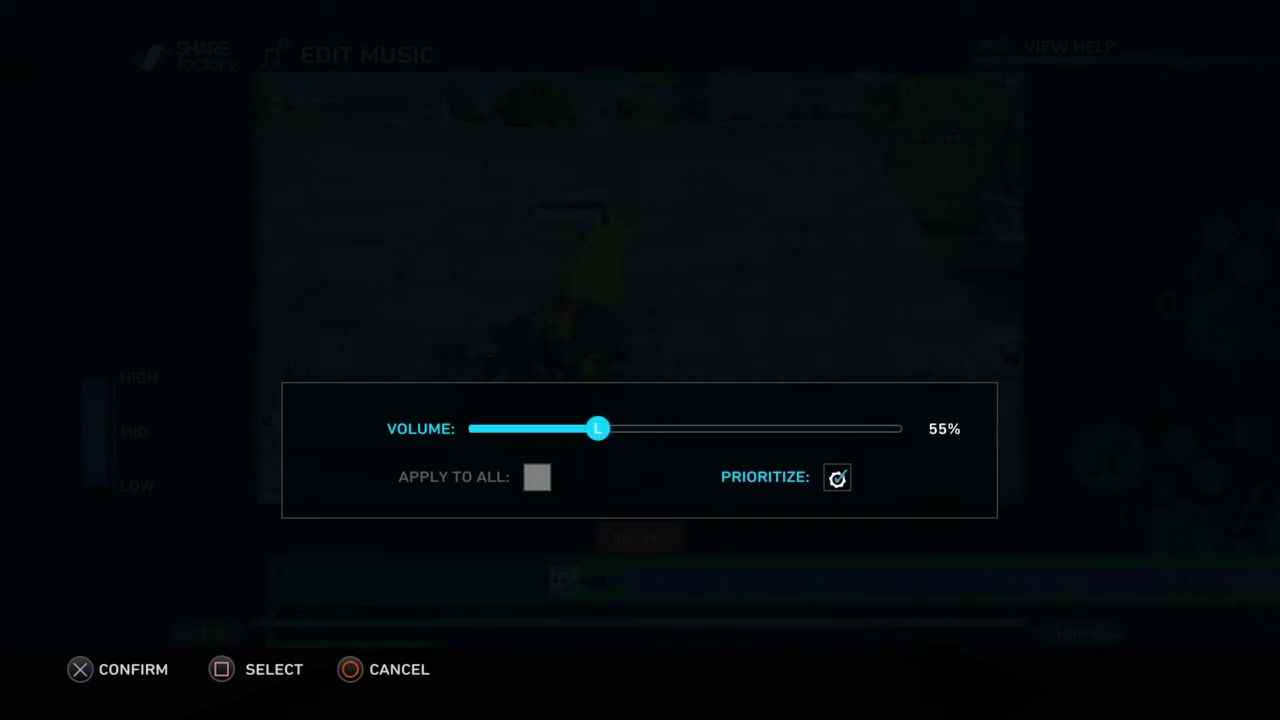
key(Left)
key(Right)
key(Left)
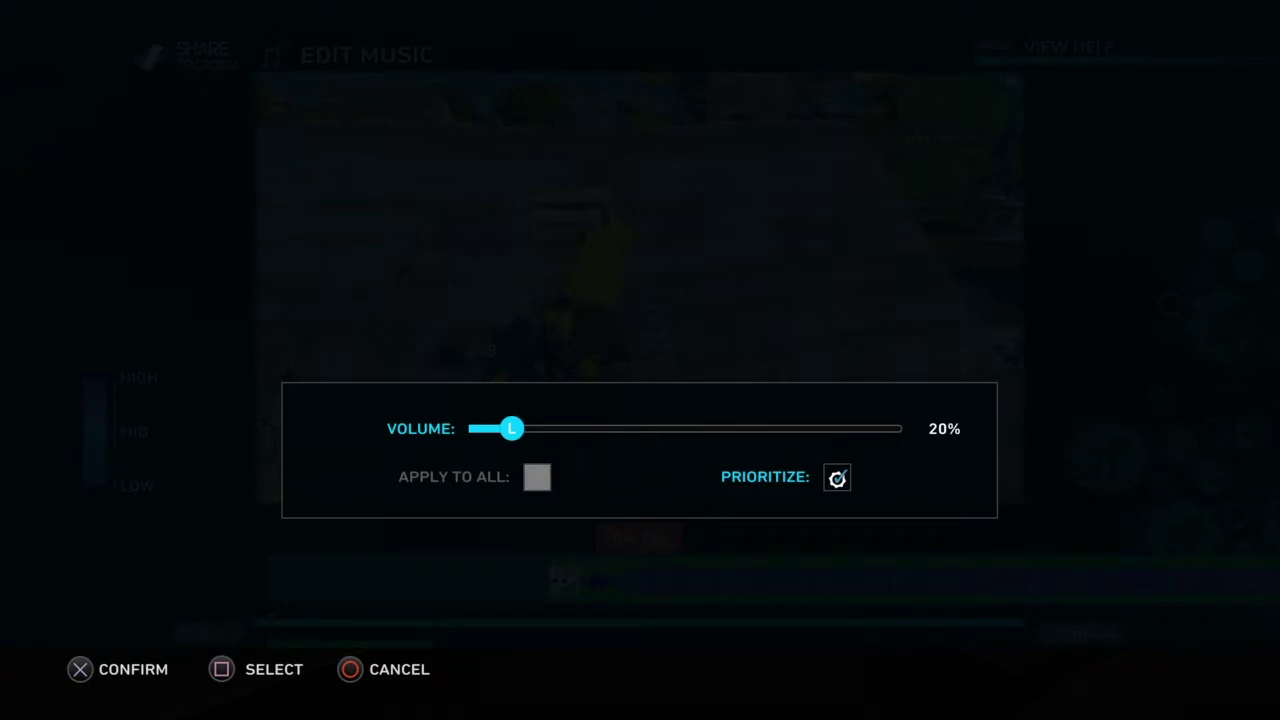
key(Return)
- Play back the start of the music clip from 0m 13s to check its volume
key(Left)
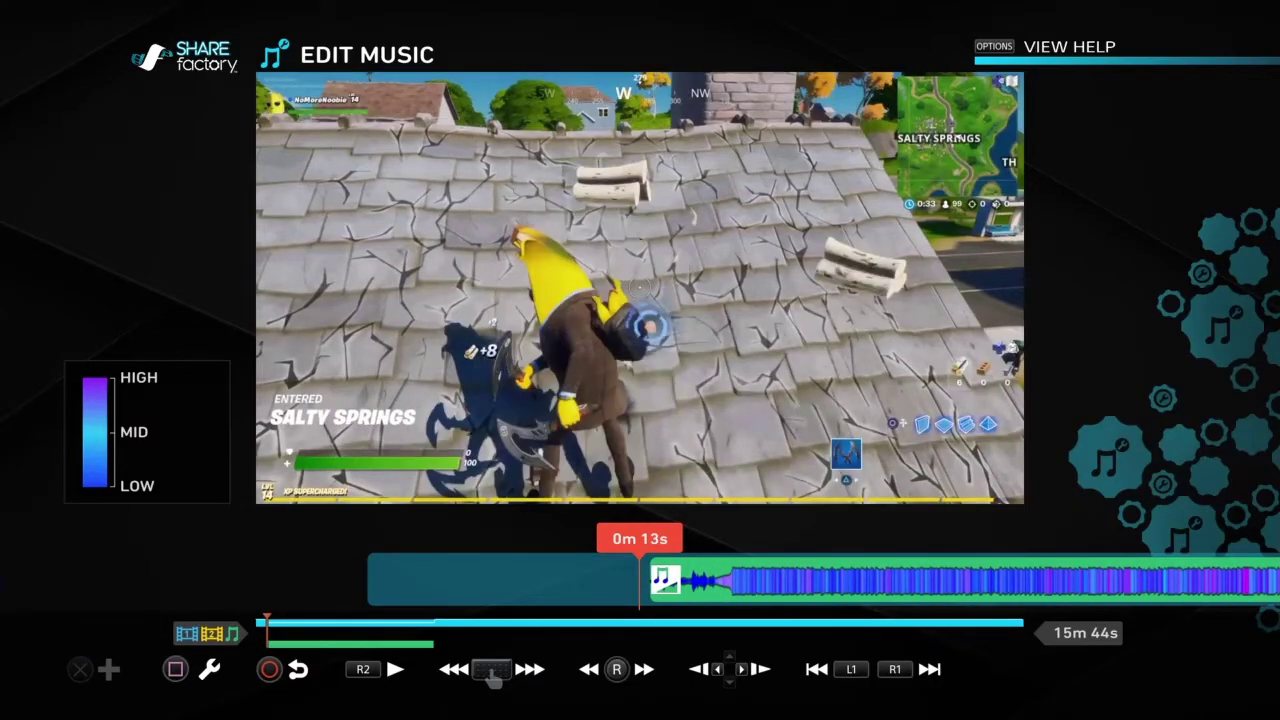
key(space)
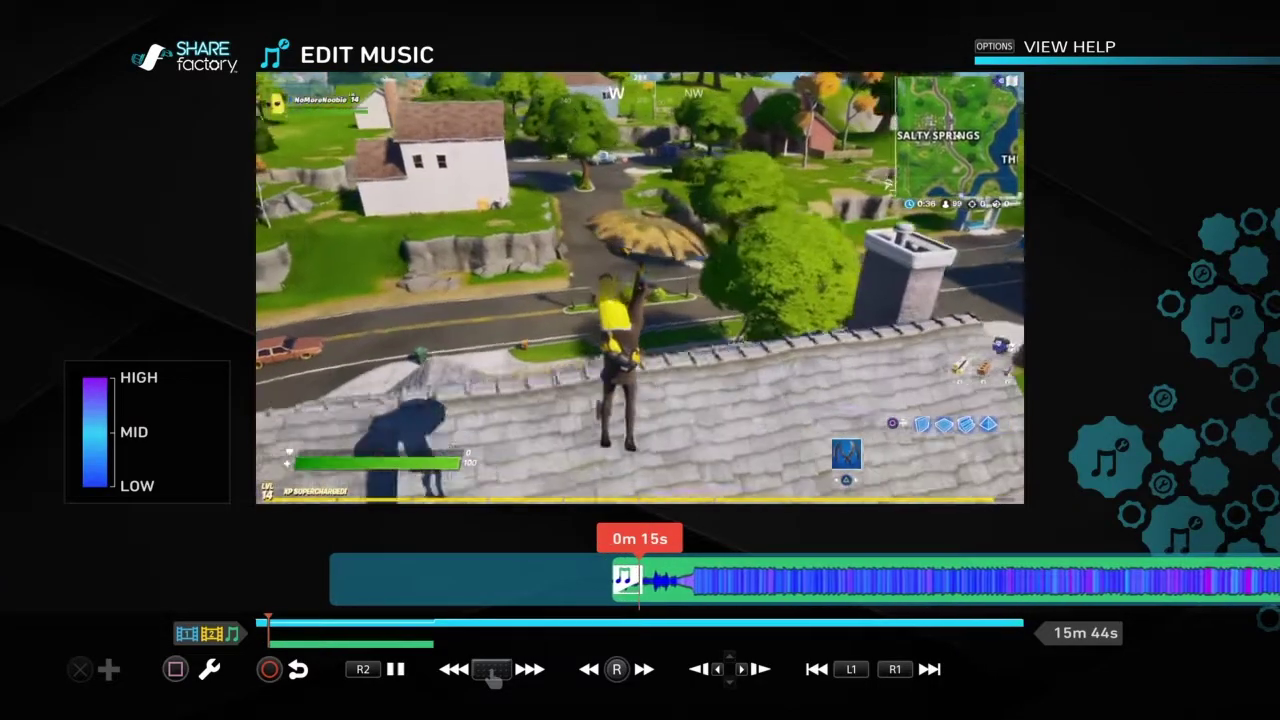
key(space)
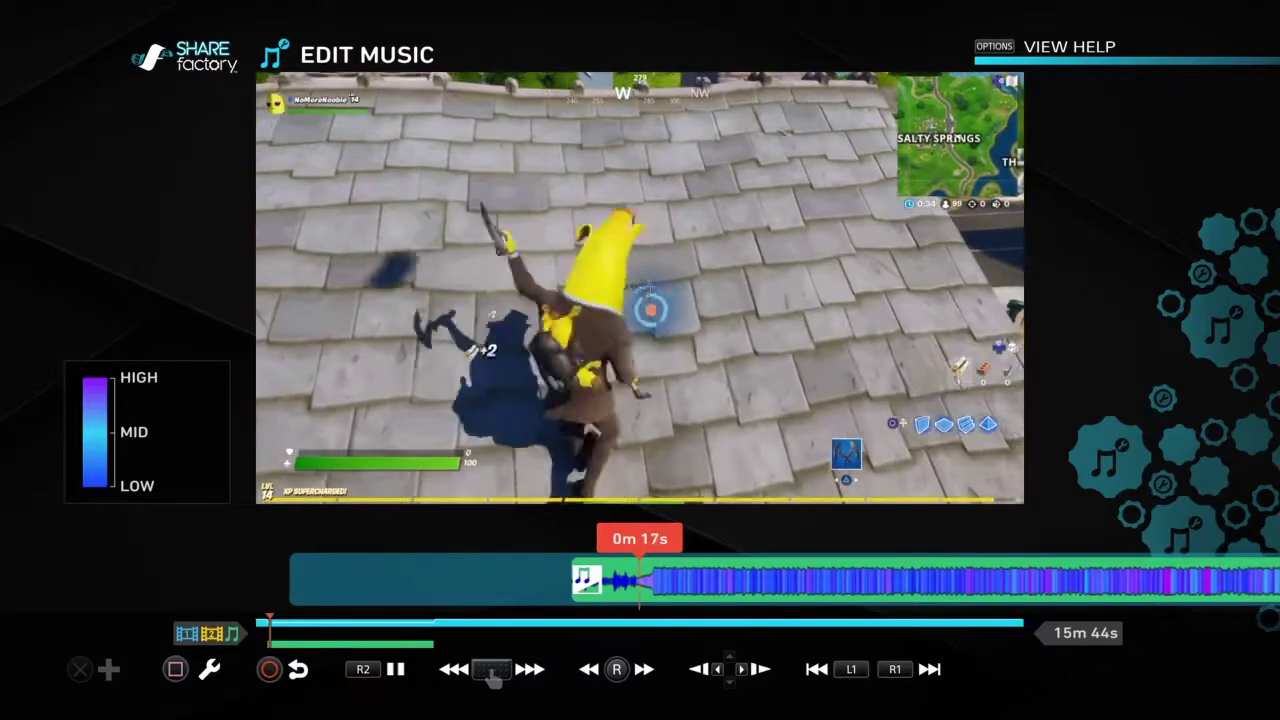
- Split the music clip at 0m 26s
key(Return)
key(Up)
key(Left)
key(Return)
key(Right)
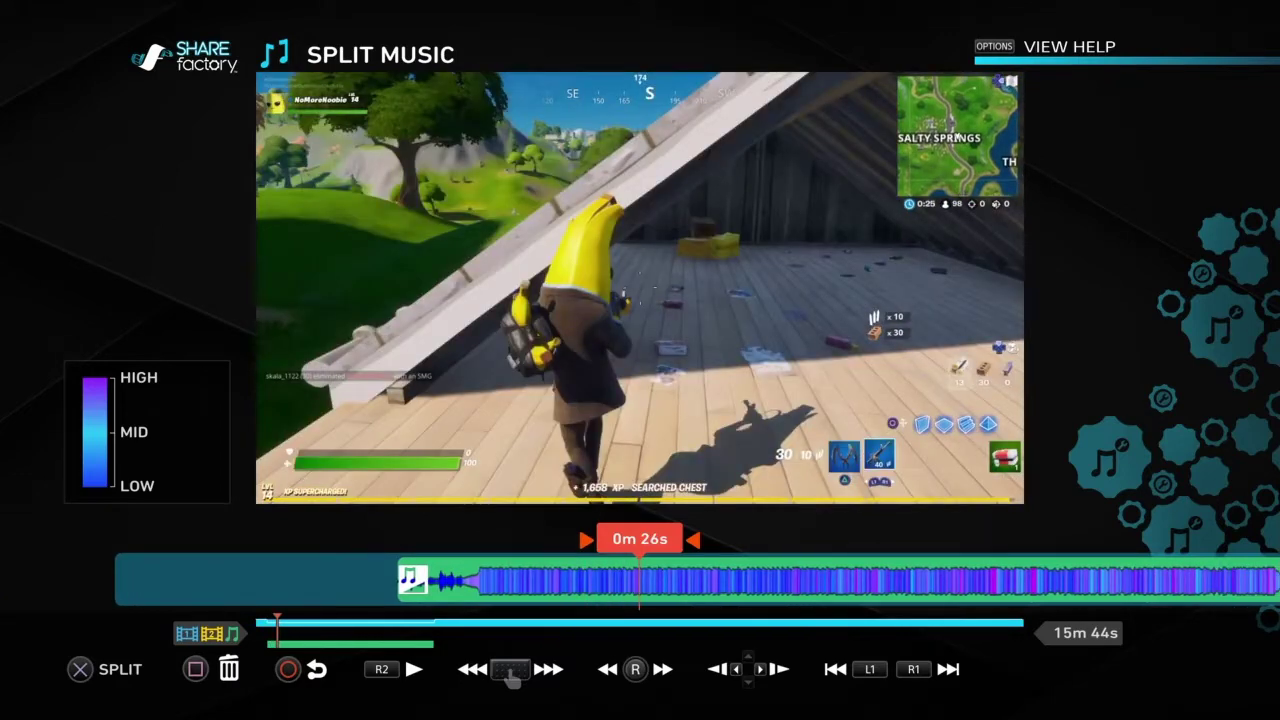
key(Return)
key(Left)
key(Return)
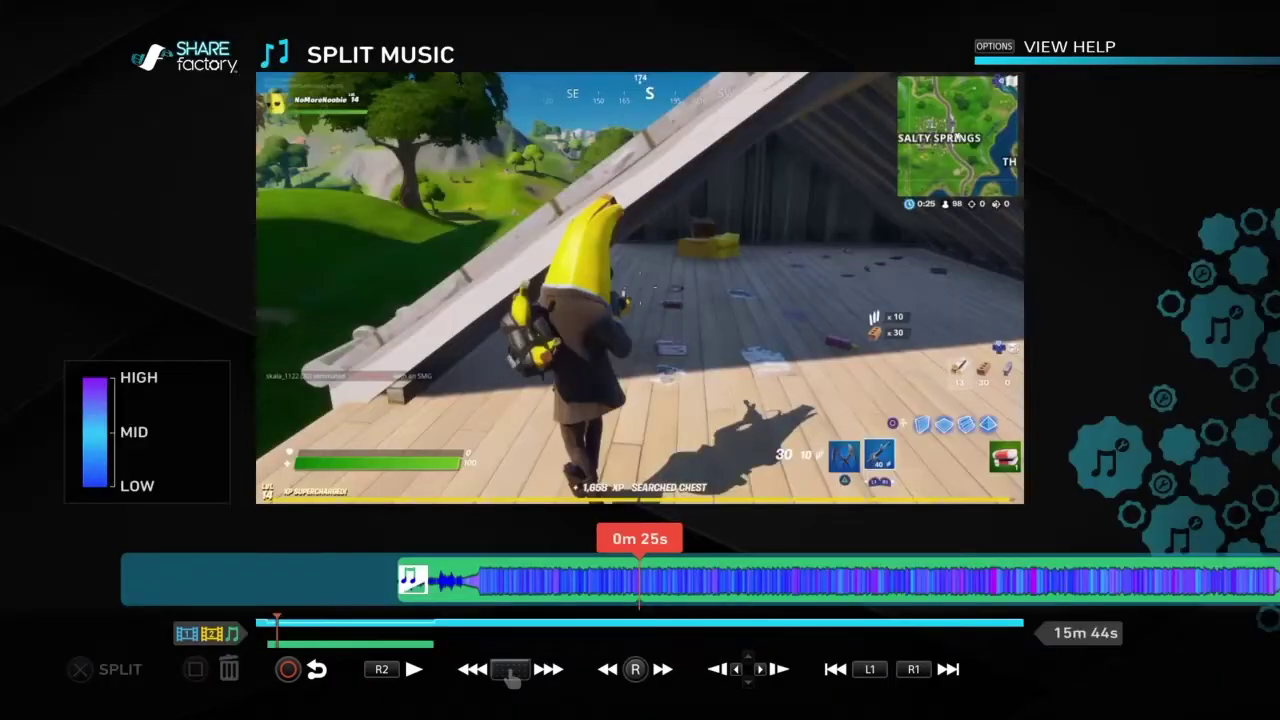
- Delete the first part of the music clip, before the split at 0m 26s
key(Left)
key(Delete)
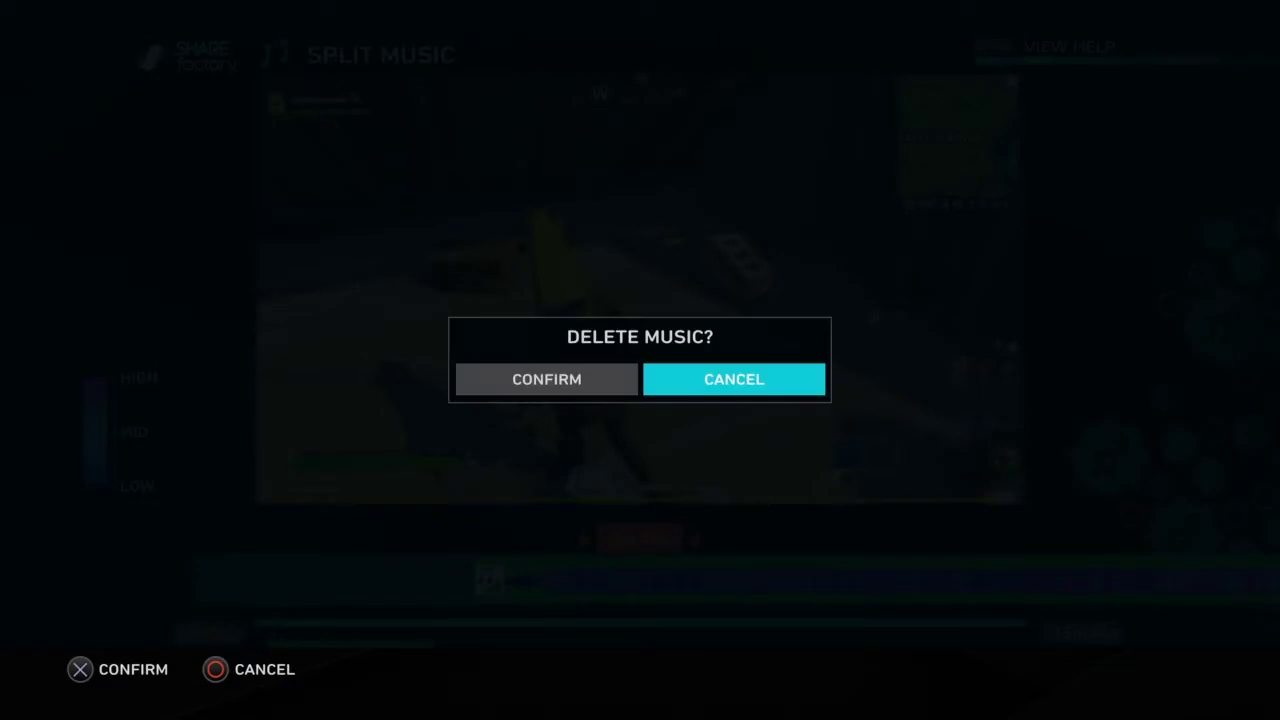
key(Escape)
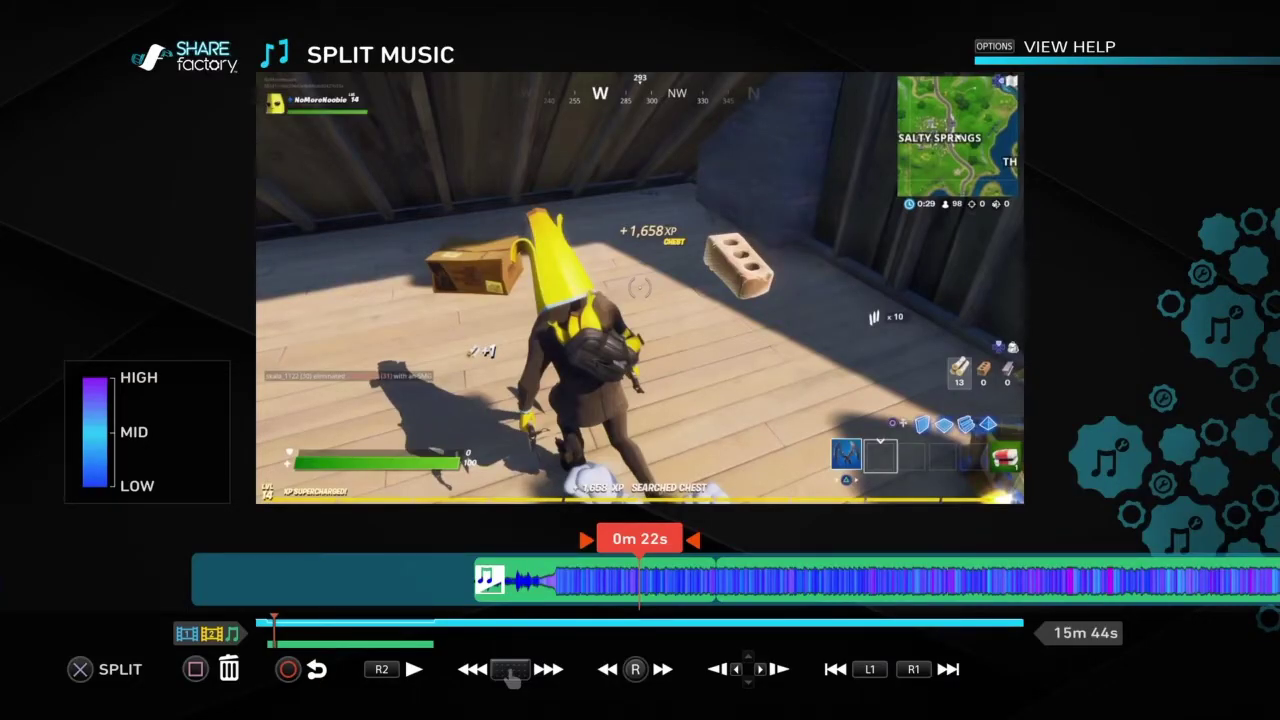
key(Delete)
key(Left)
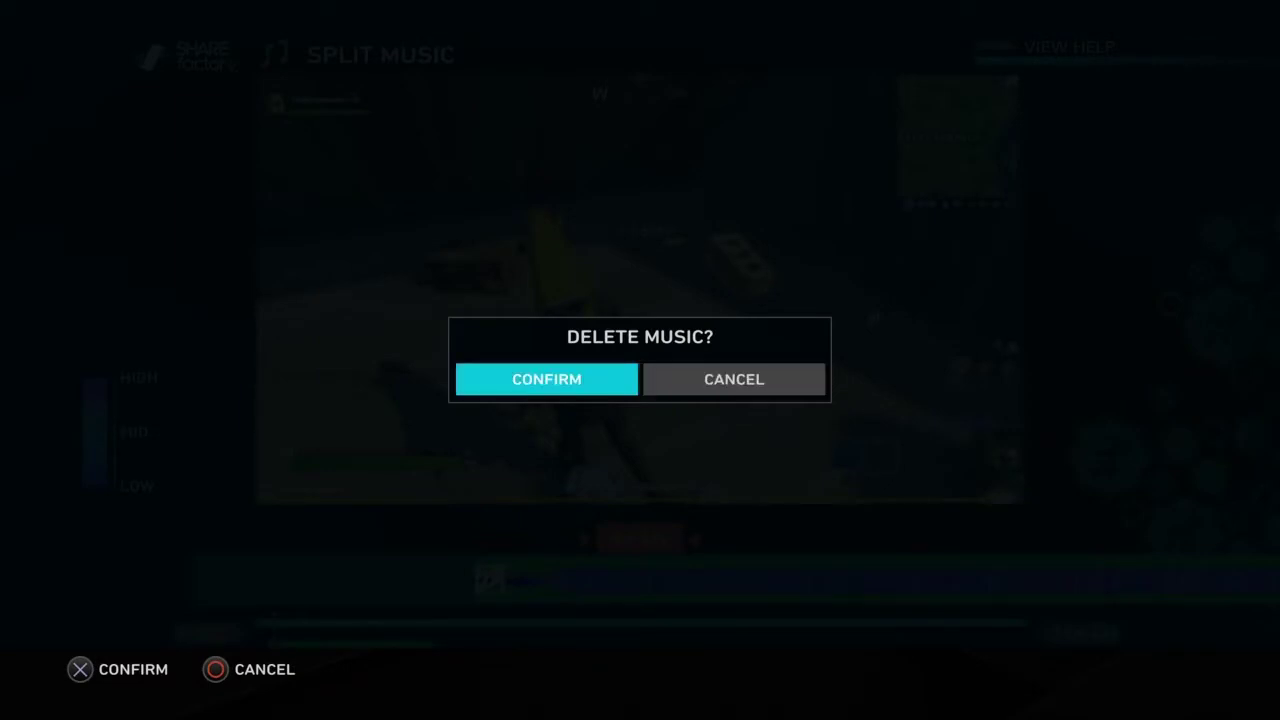
key(Return)
- Play back the start of the remaining music clip around 0m 27s and leave split mode
key(Right)
key(Left)
key(space)
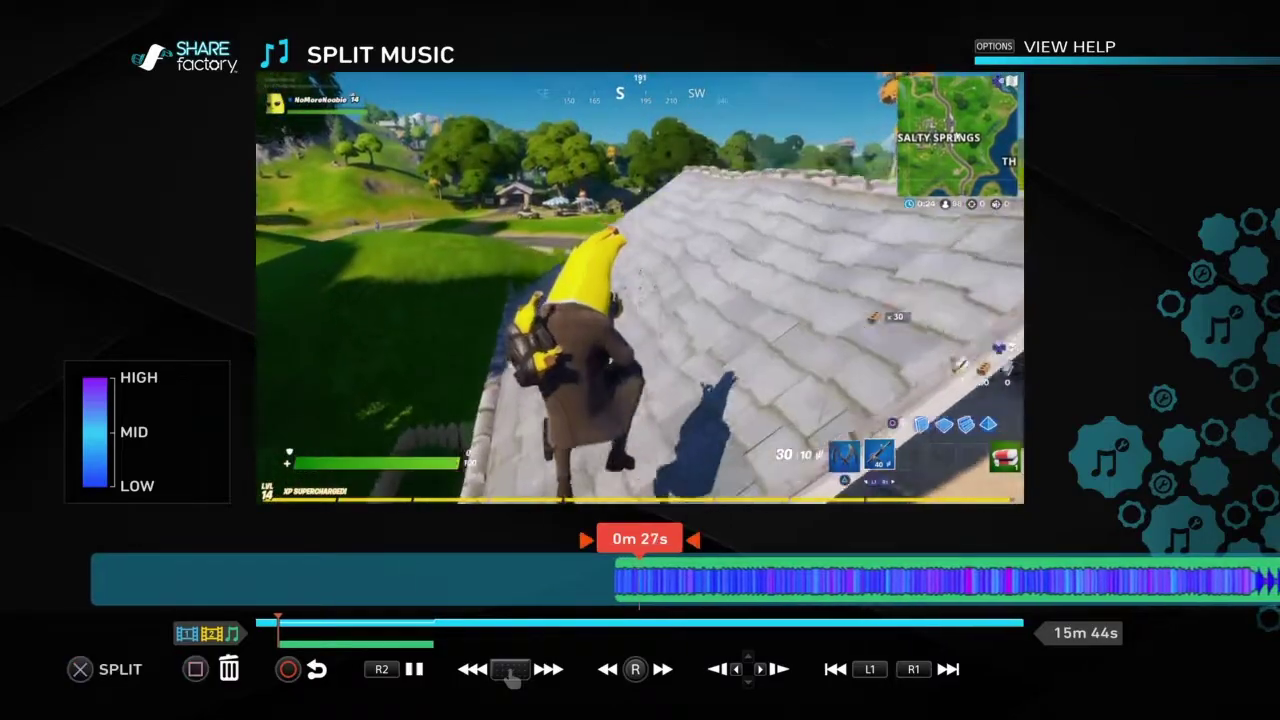
key(Delete)
key(Escape)
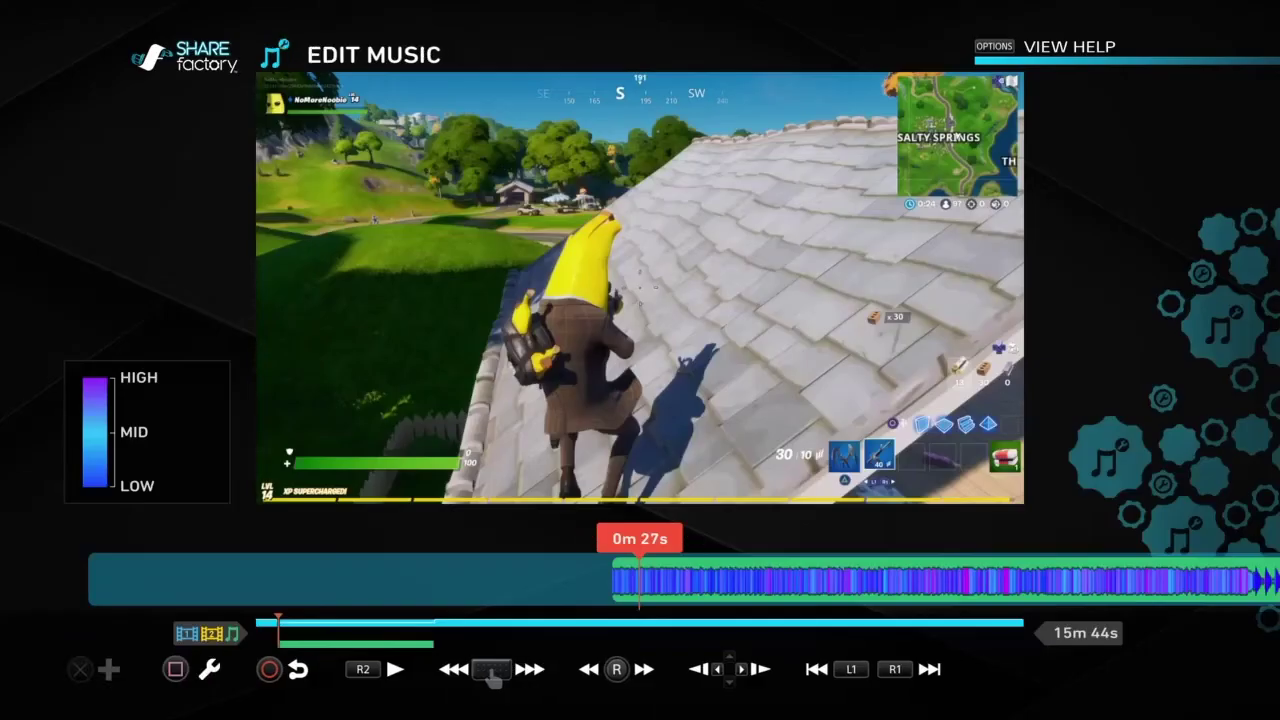
- Add a fade-in longer than 0.8 s to the remaining music clip and play it back from 0m 23s
key(Return)
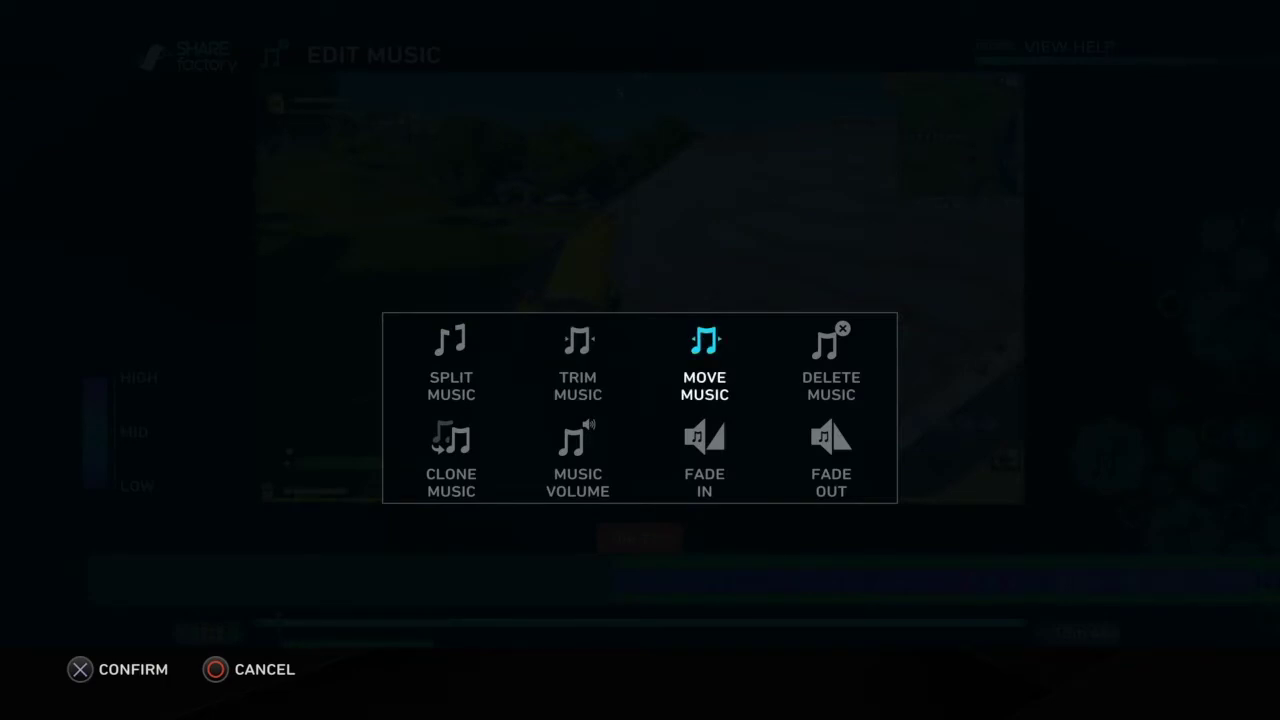
key(Down)
key(Return)
key(Right)
key(Right)
key(Right)
key(Right)
key(Right)
key(Right)
key(Right)
key(Right)
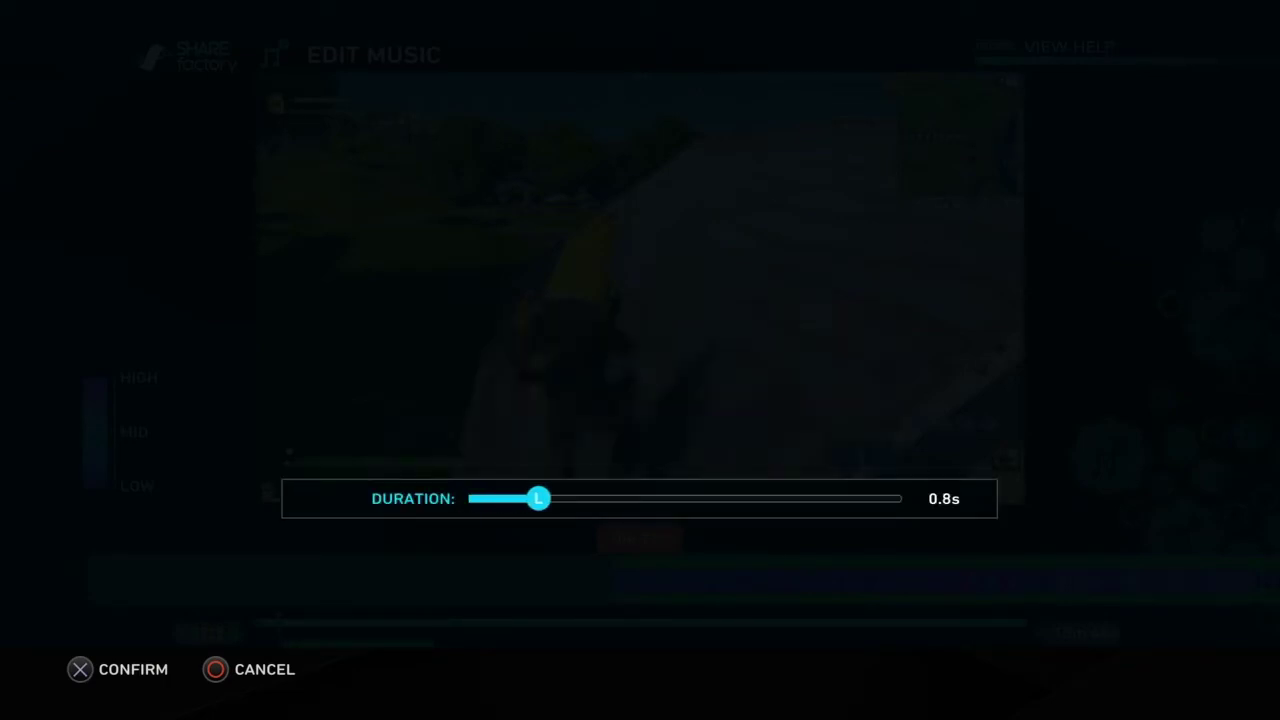
key(Right)
key(Right)
key(Right)
key(Right)
key(Right)
key(Right)
key(Right)
key(Right)
key(Right)
key(Right)
key(Right)
key(Right)
key(Return)
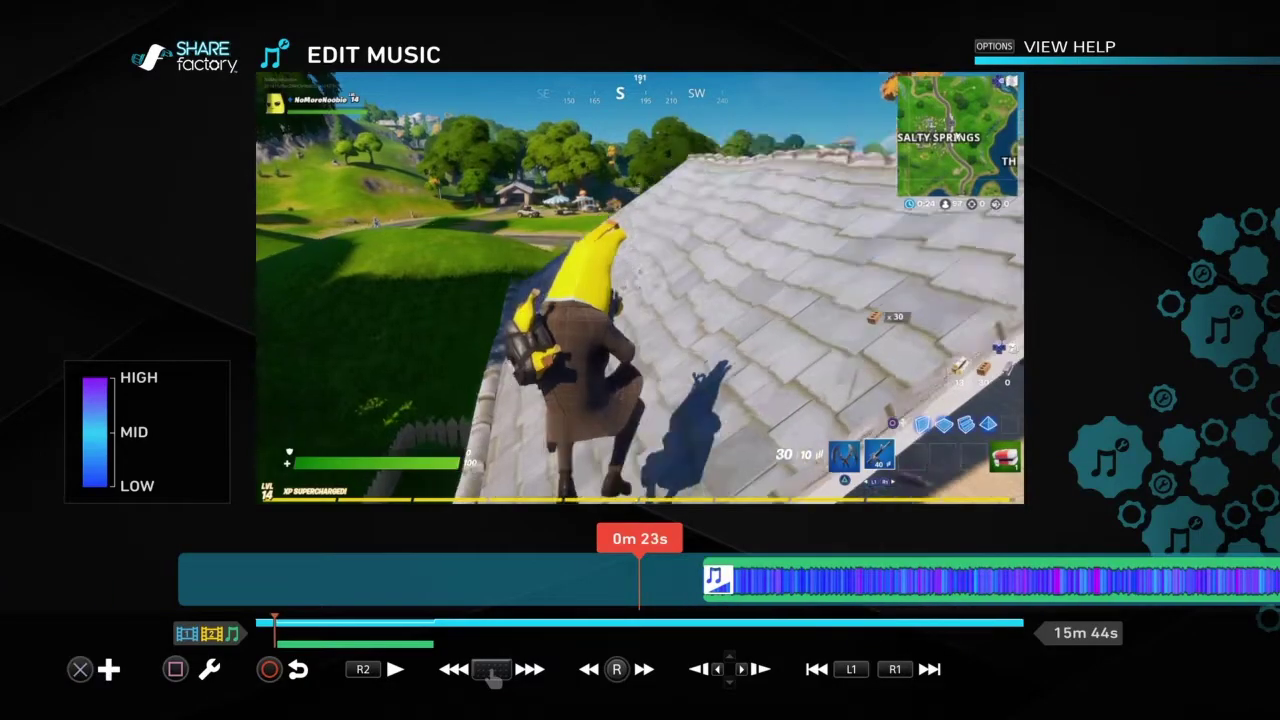
key(space)
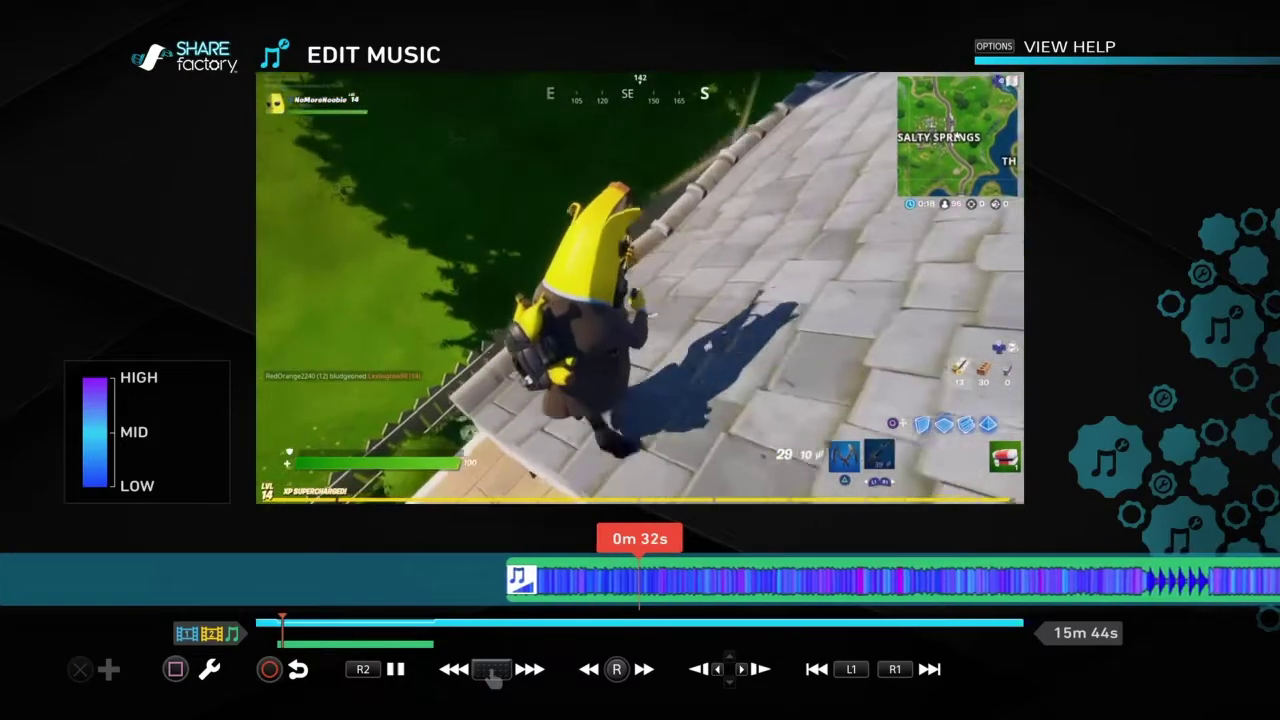
key(space)
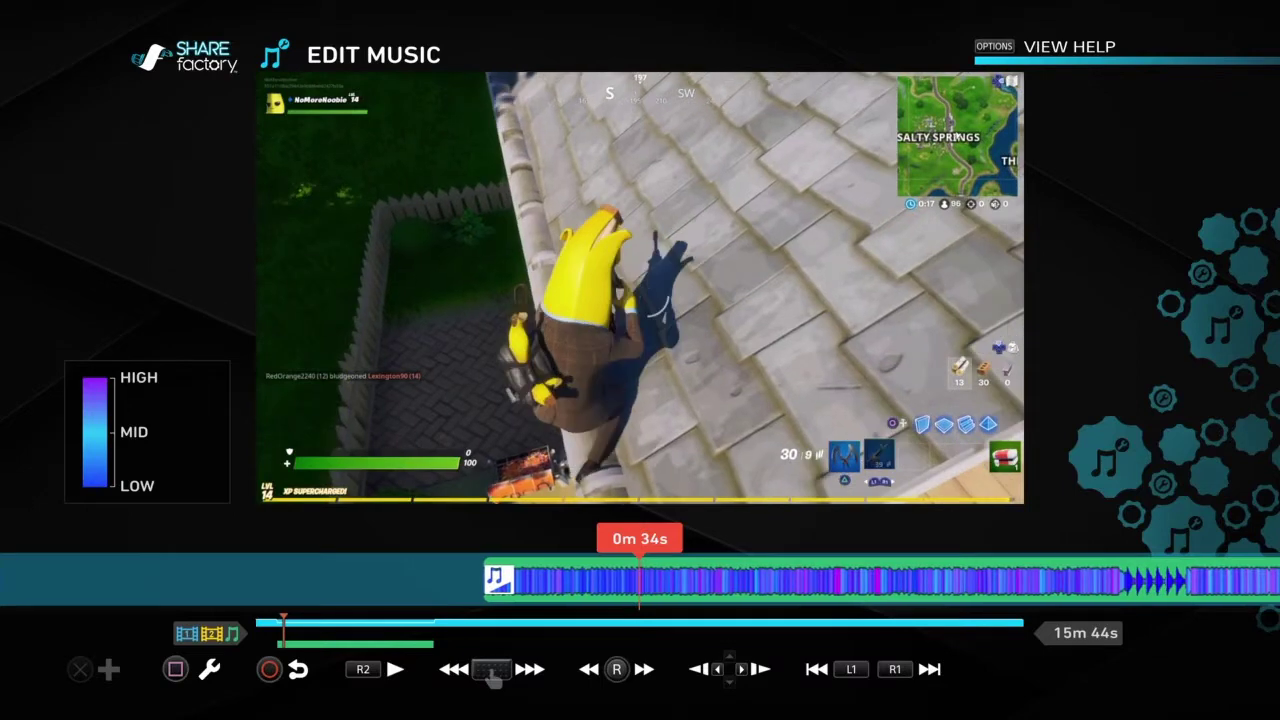
- Clone the music clip and go past the end of the copy to 6m 55s
key(Escape)
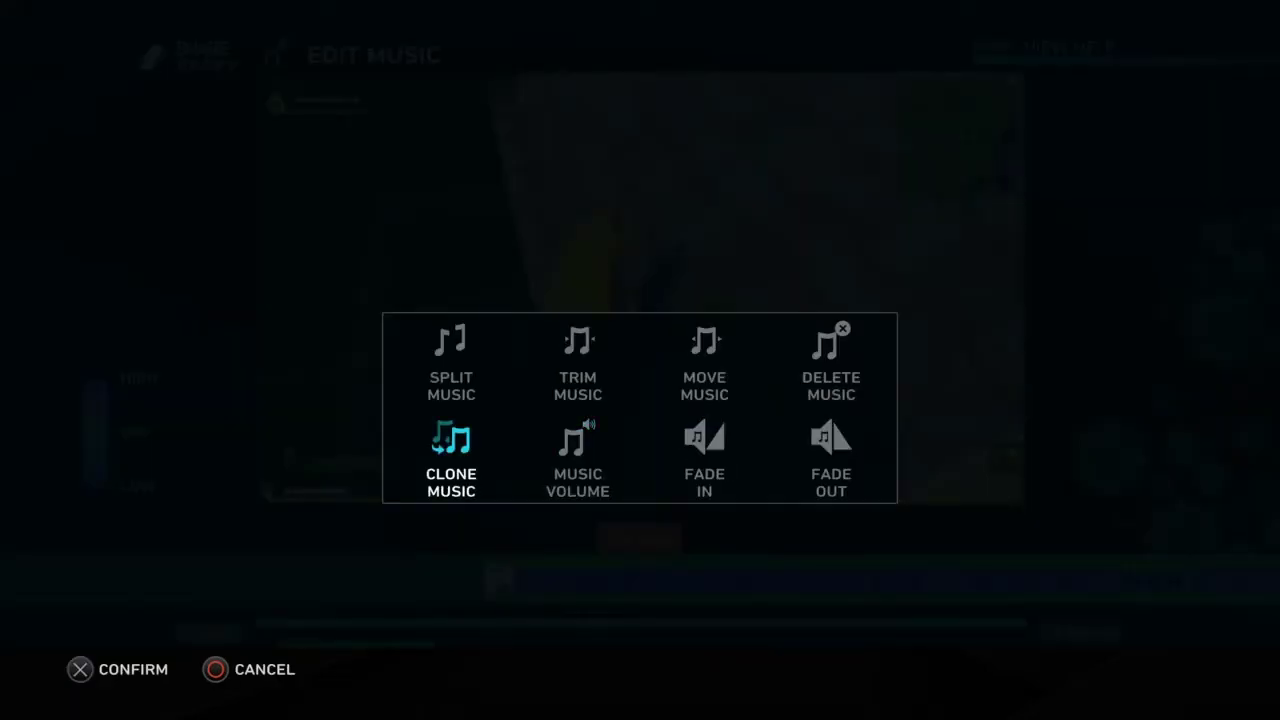
key(Escape)
scroll(640, 580, right, 10)
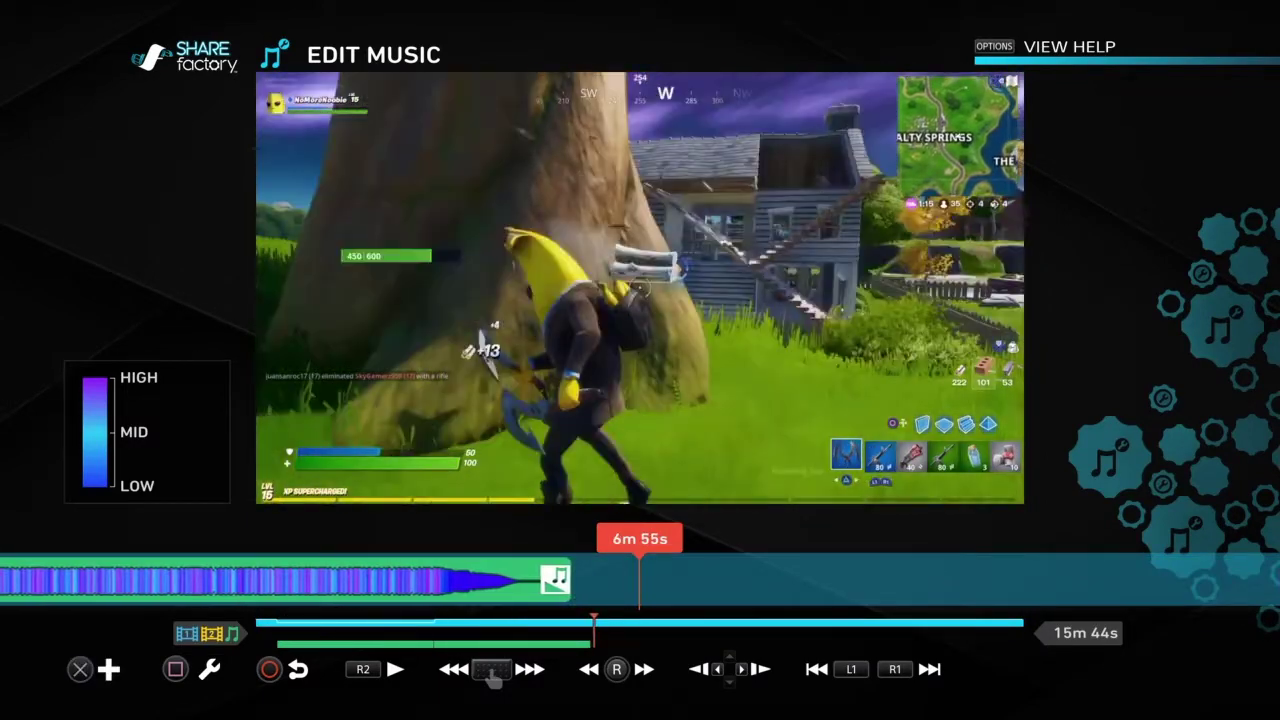
- Examine the cloned music back along the timeline to the join between both music clips, near 3m 43s
key(Left)
key(Left)
key(Left)
key(Left)
key(Left)
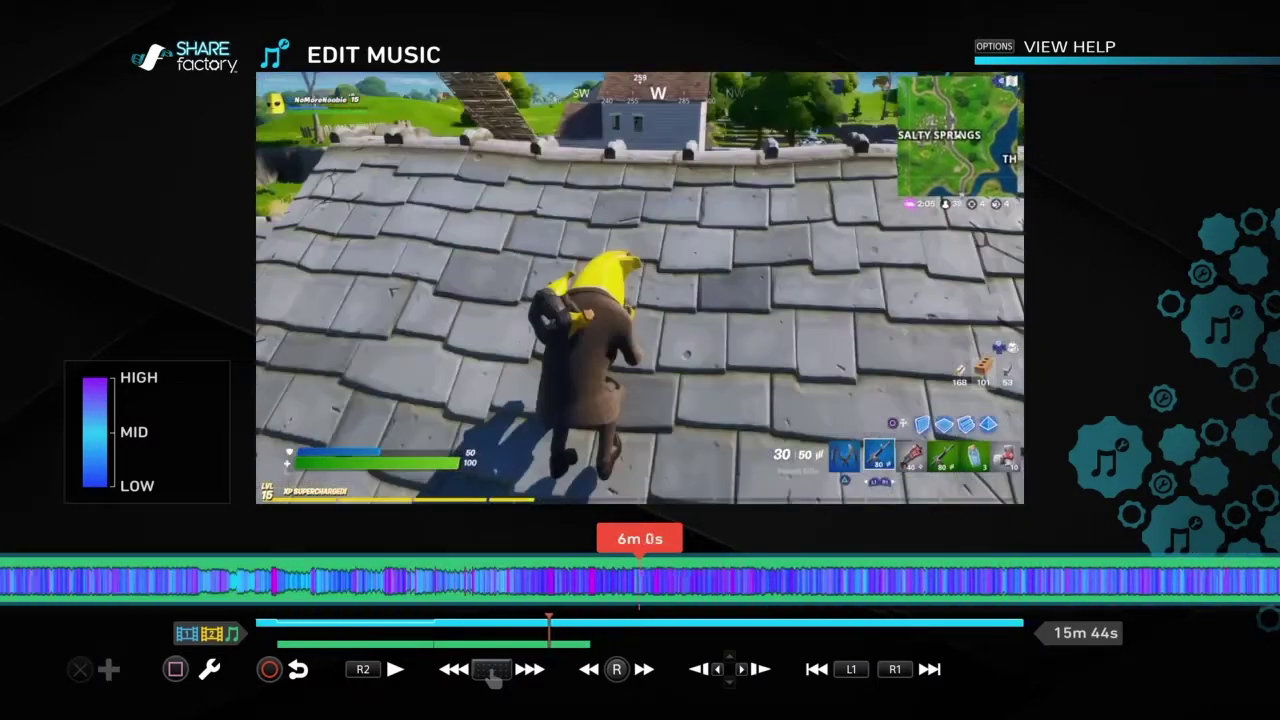
key(Left)
key(Left)
key(Left)
key(Left)
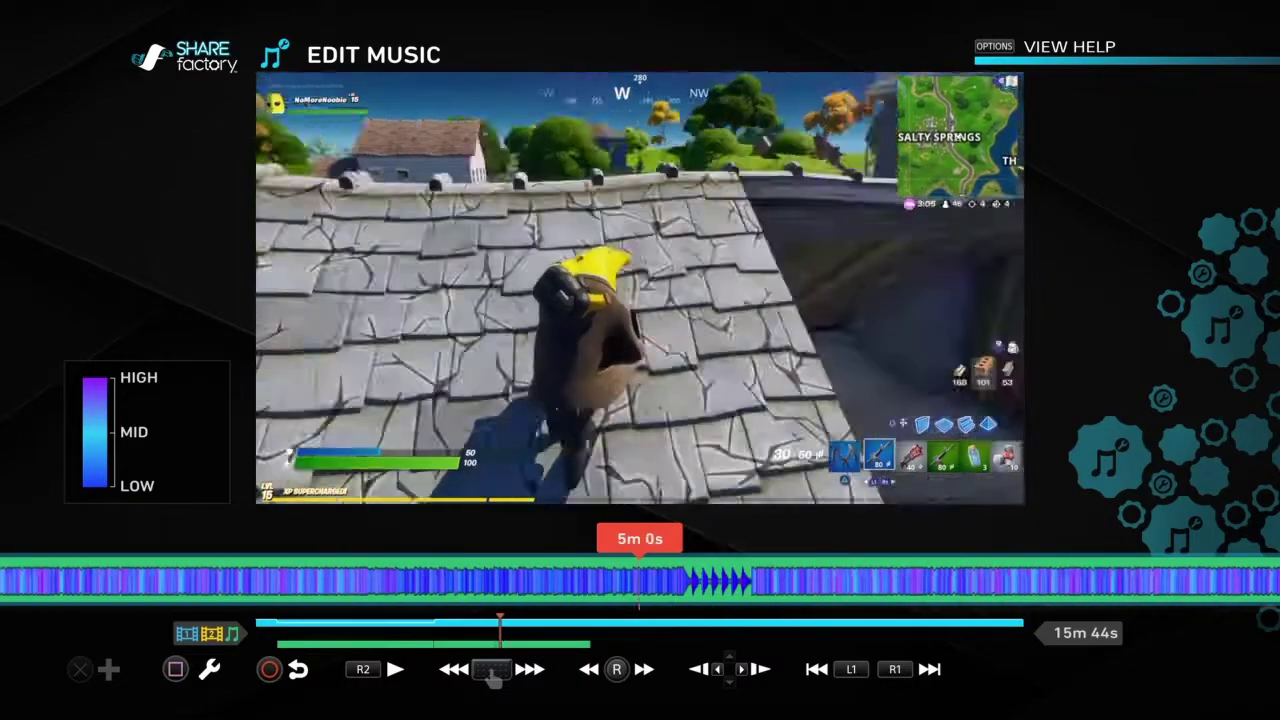
key(Left)
key(Left)
key(Left)
key(Left)
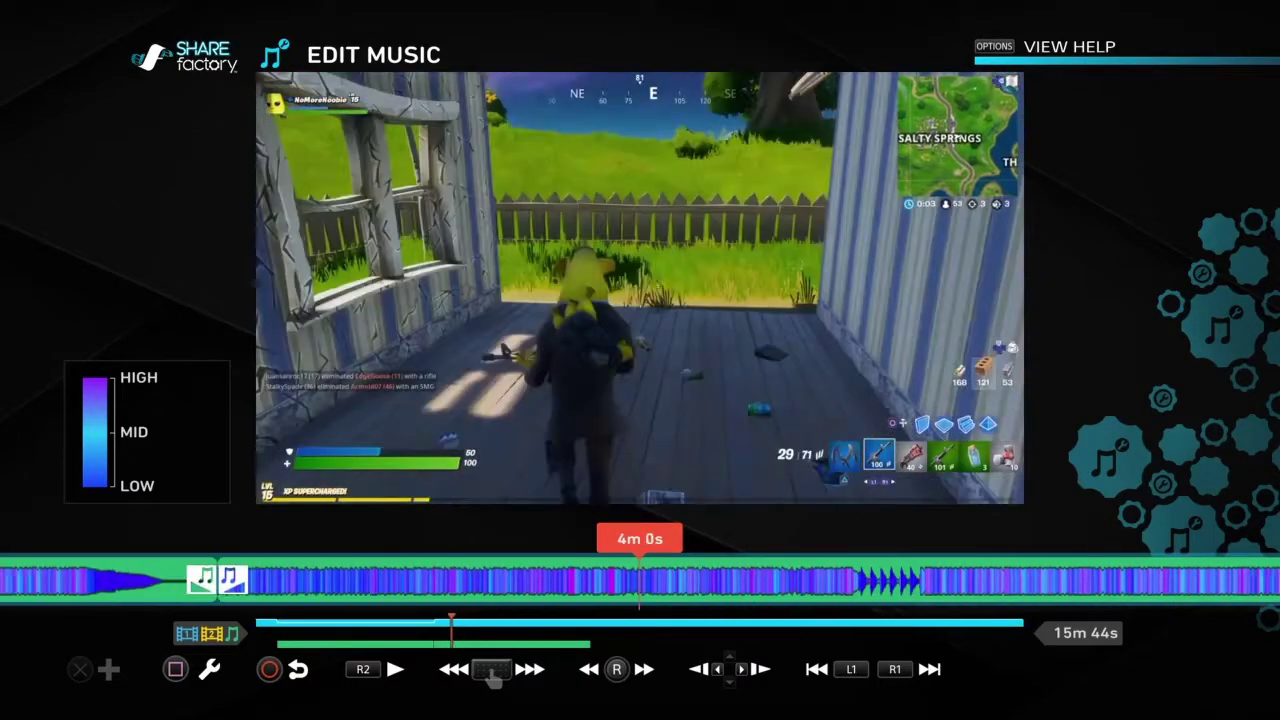
key(Right)
key(Left)
key(Right)
key(Right)
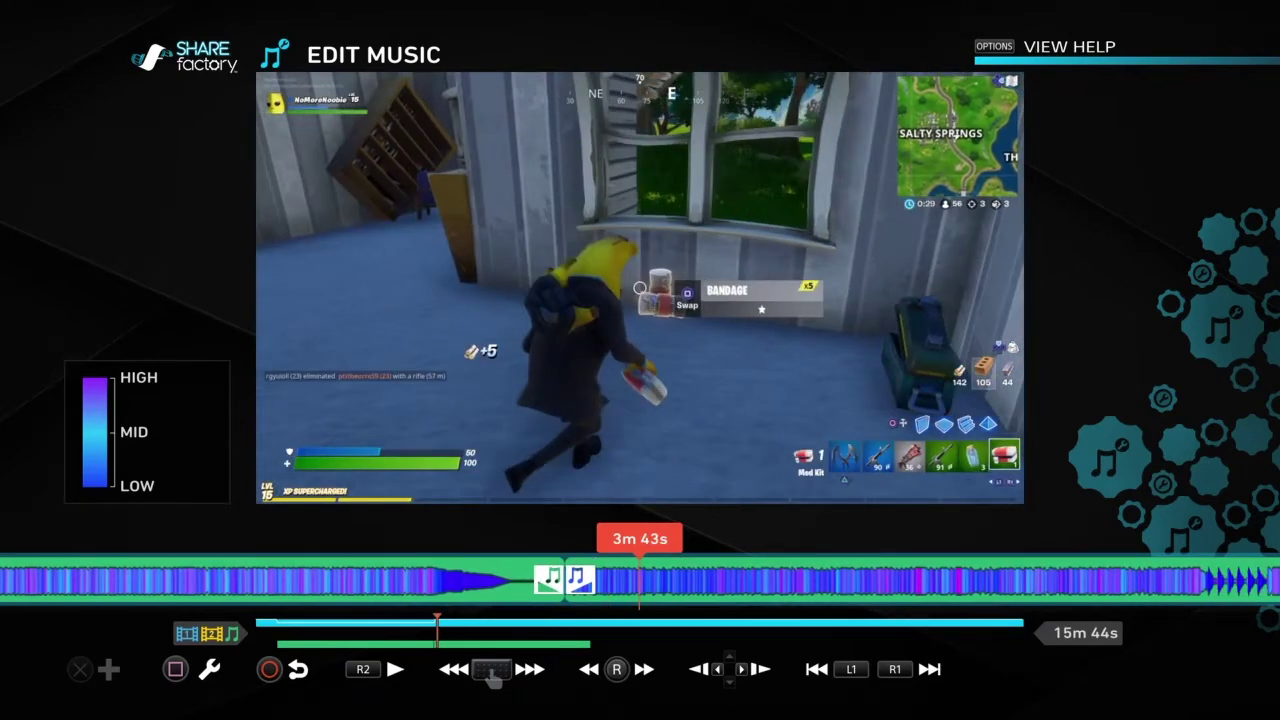
key(Return)
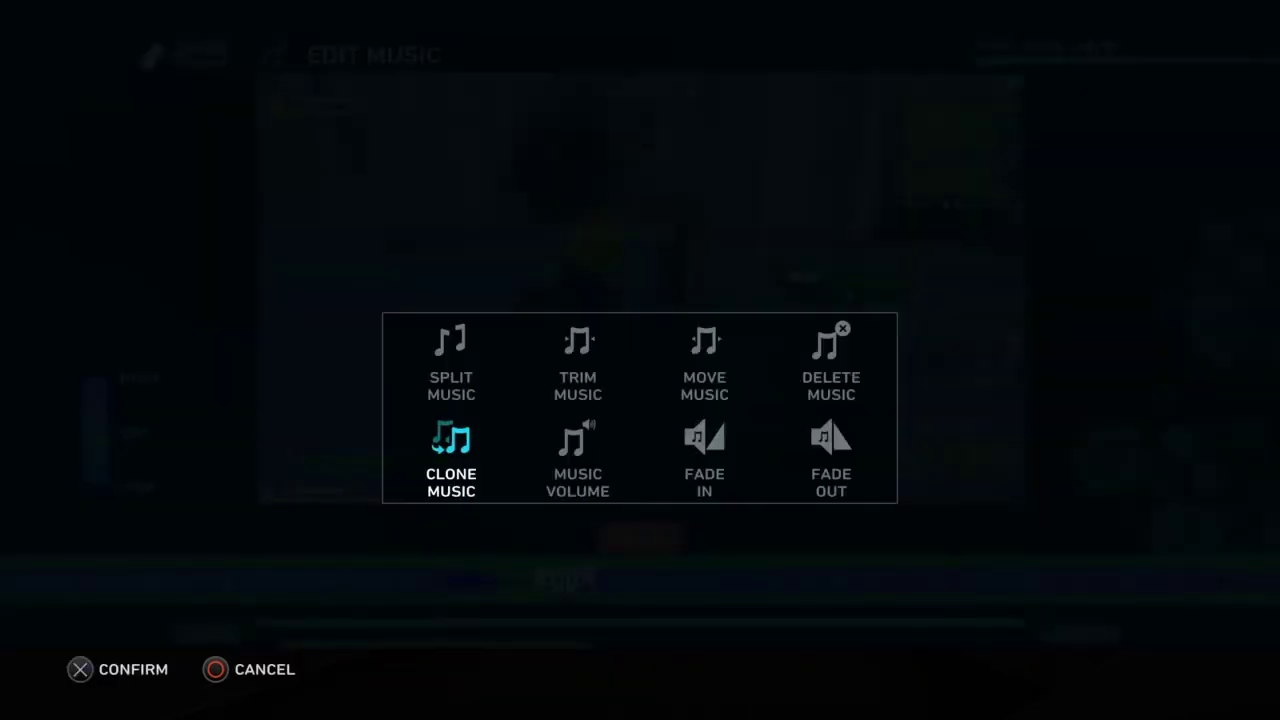
key(Right)
key(Left)
key(Escape)
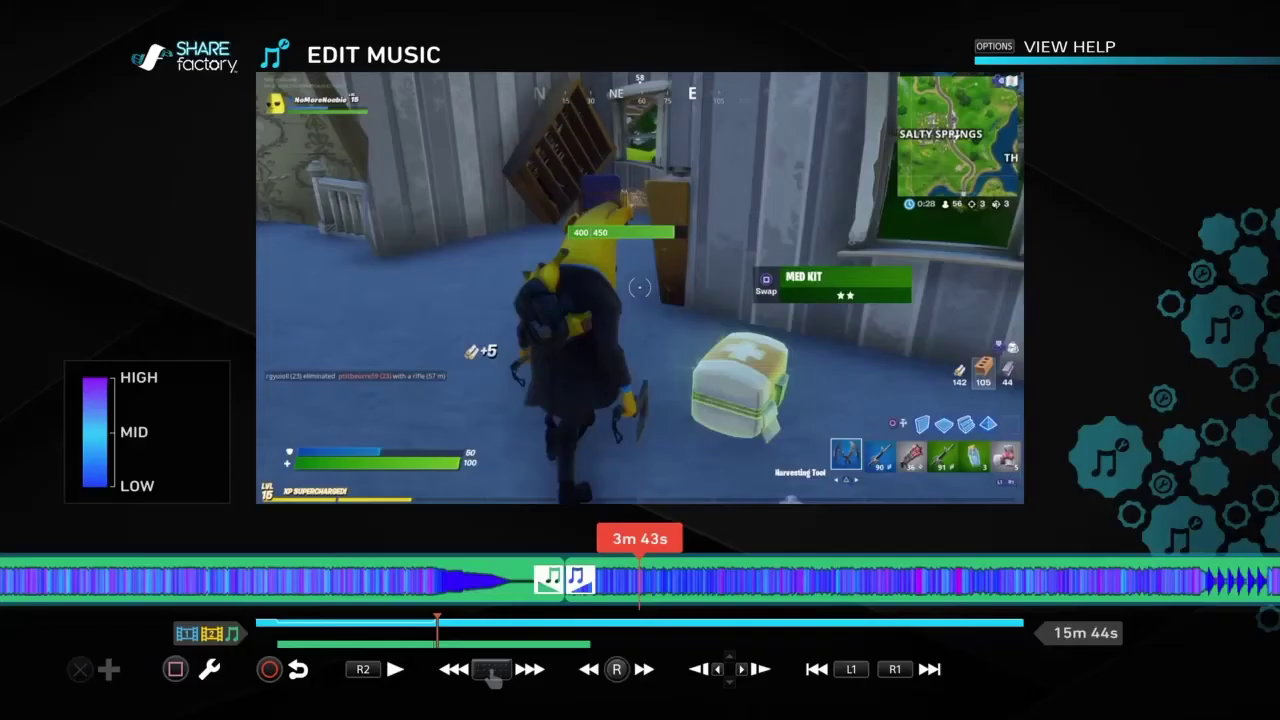
- Leave music editing and set the gameplay video clip's volume to 186%, without applying it to all clips
key(Escape)
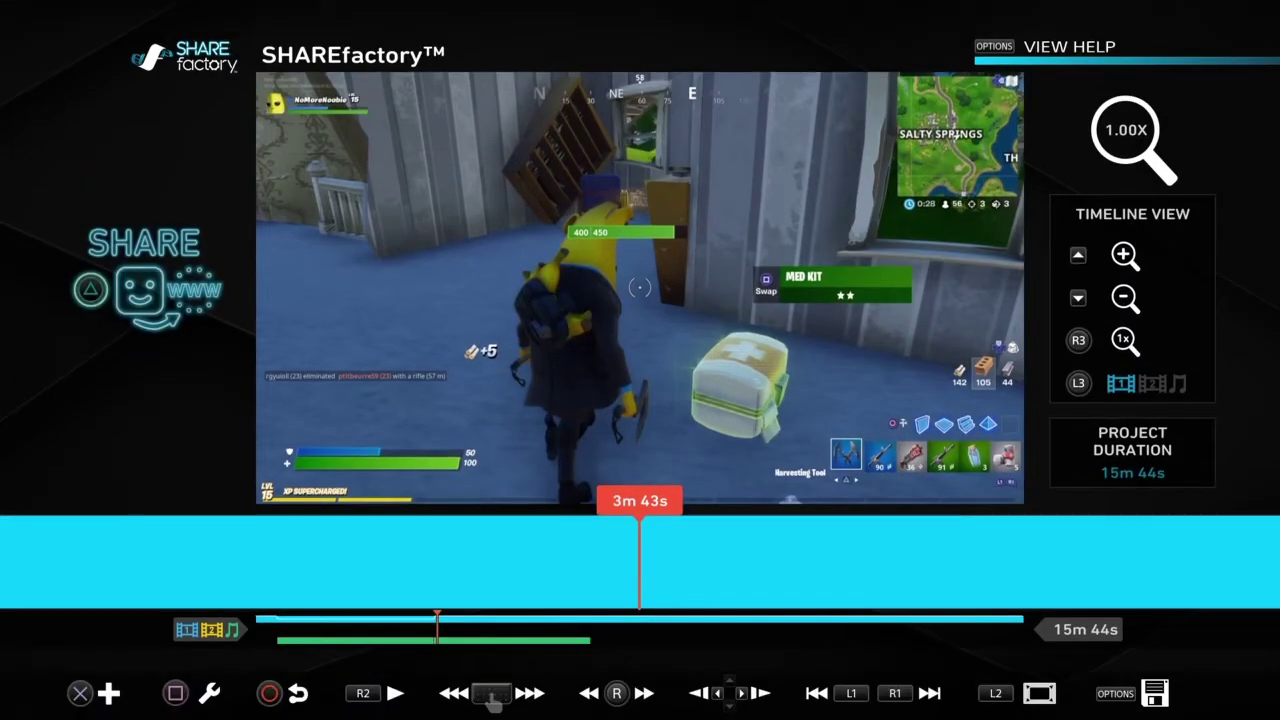
key(Return)
key(Up)
key(Right)
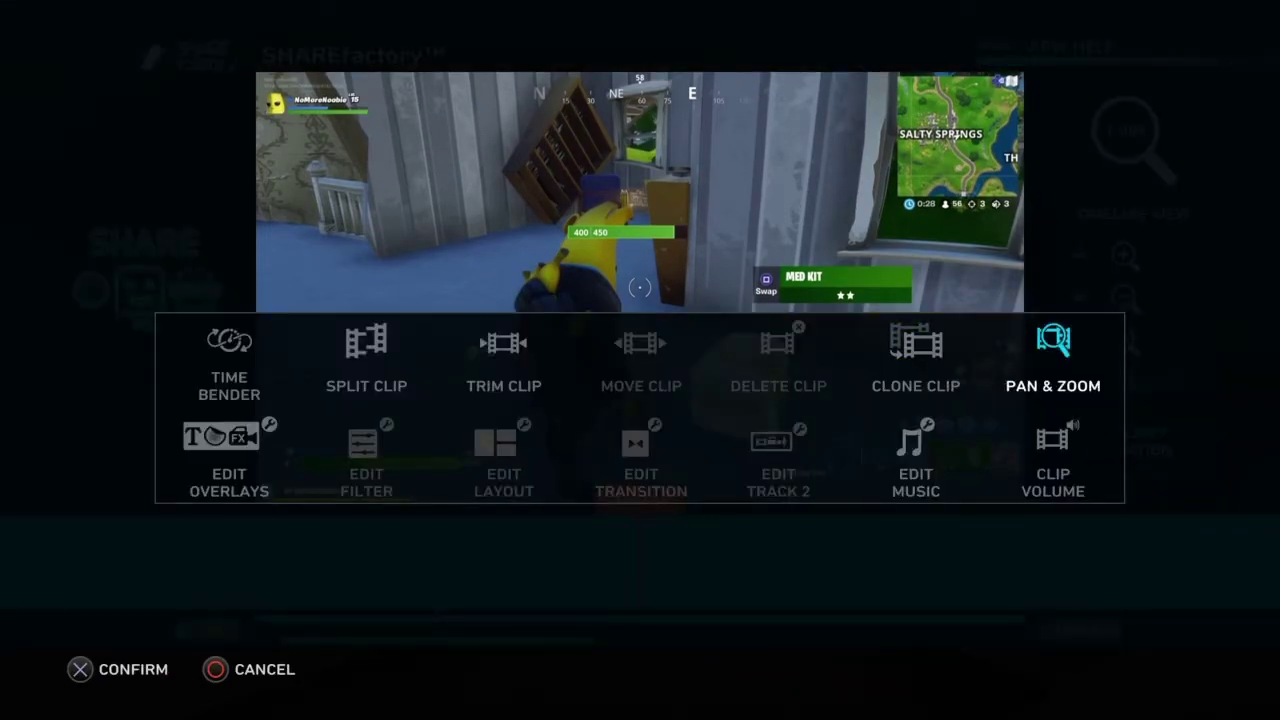
key(Down)
key(Return)
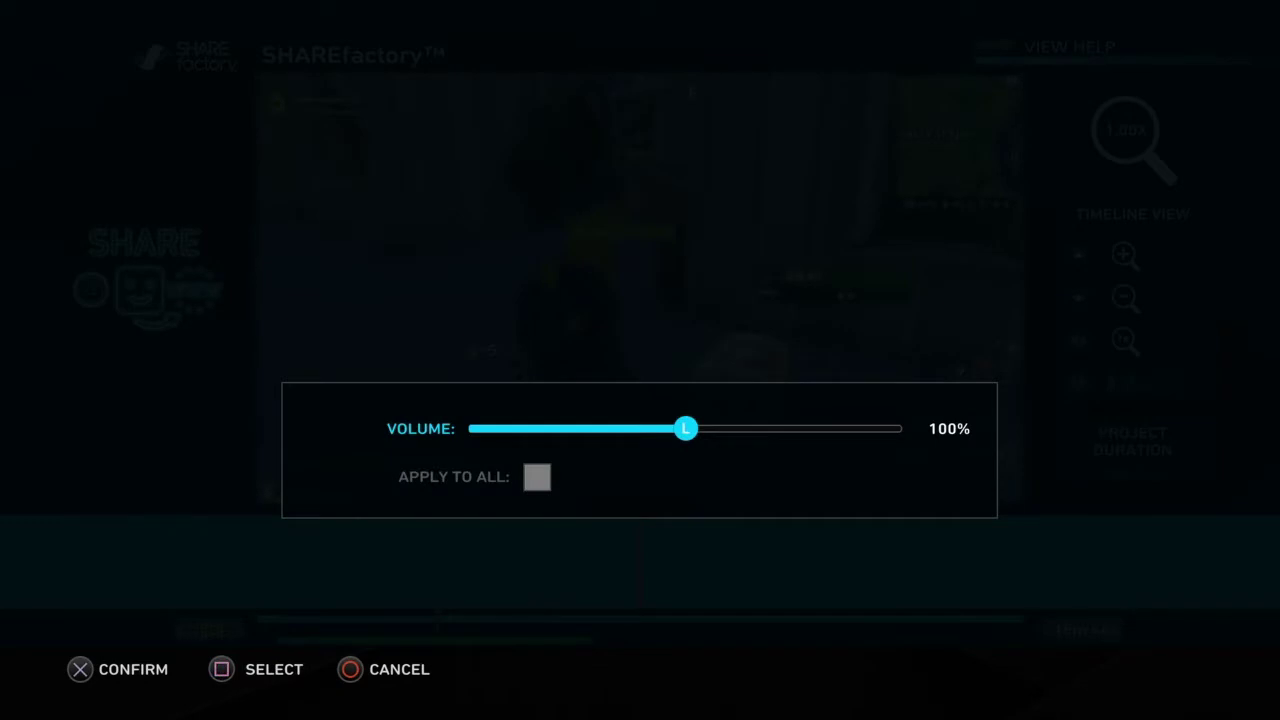
key(Right)
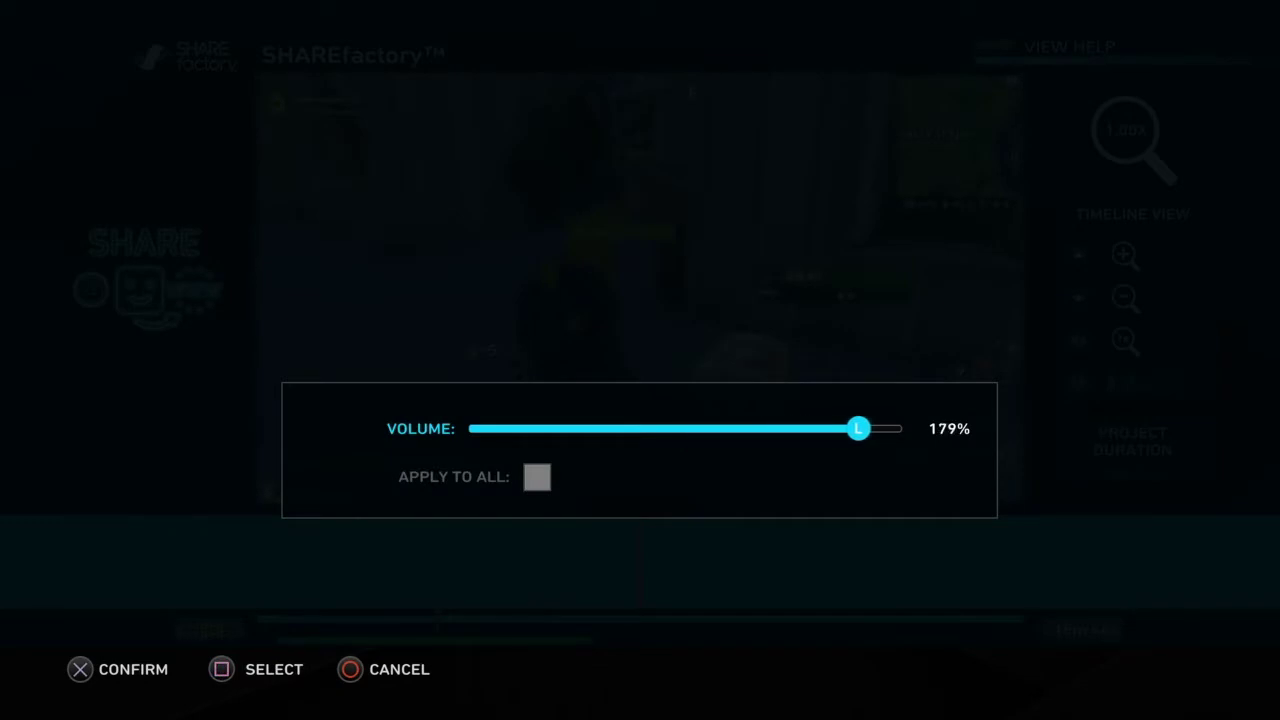
key(Left)
key(Right)
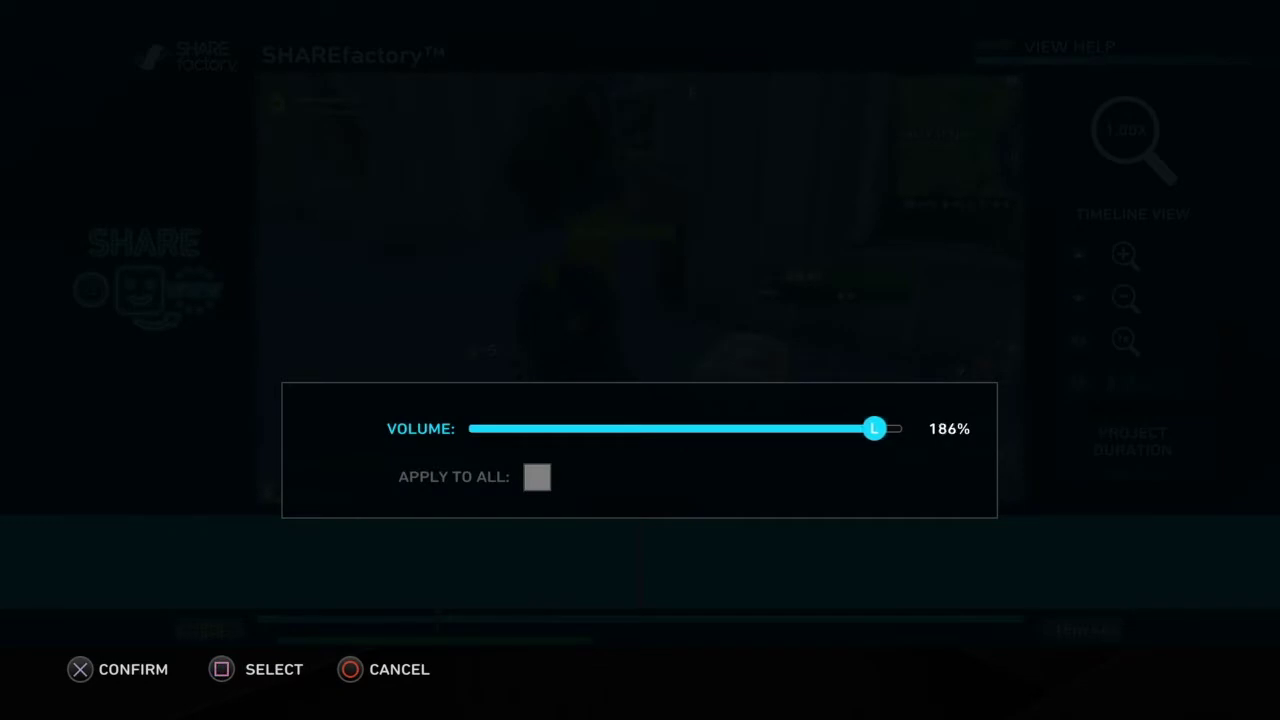
key(Return)
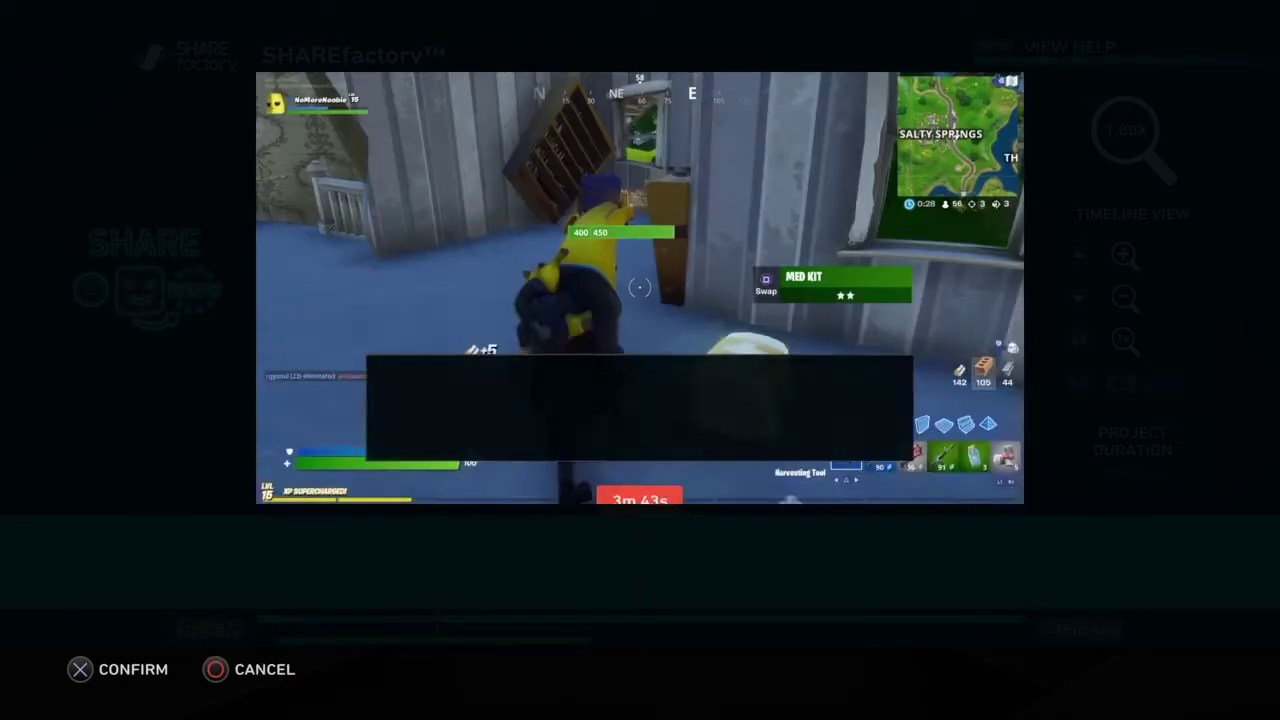
key(Left)
key(Escape)
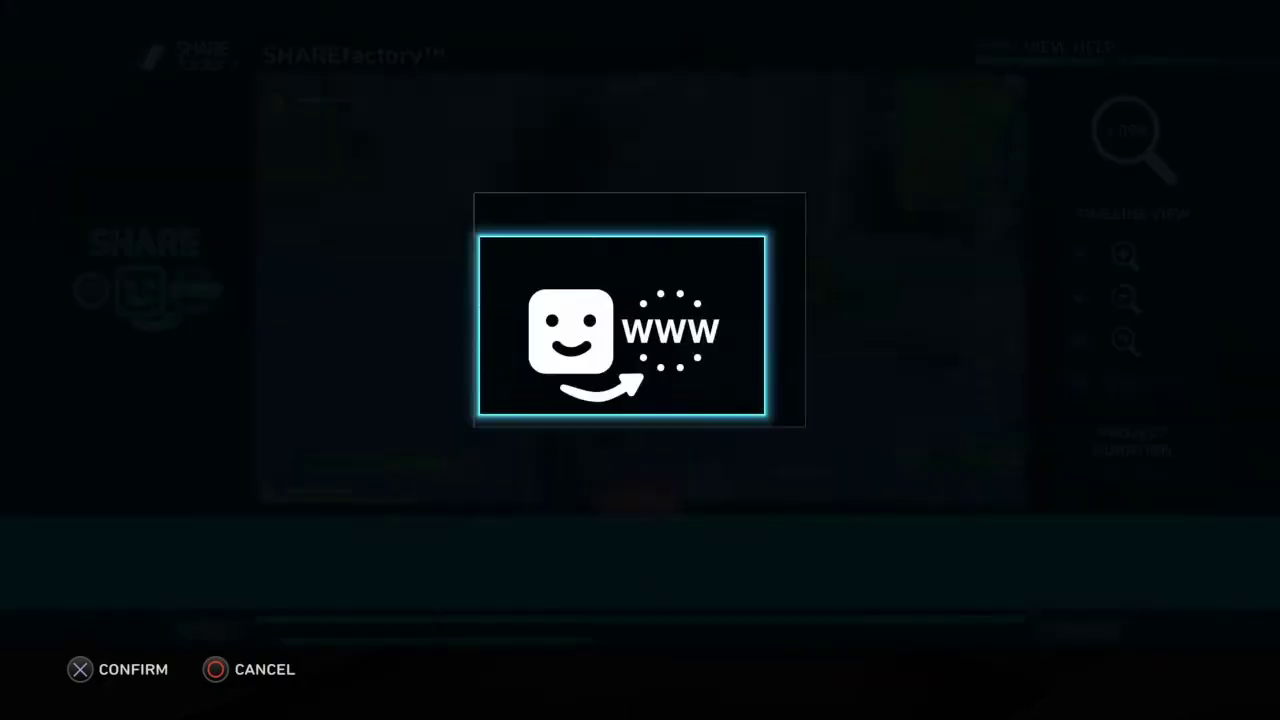
key(Escape)
- Go back to about 3m 19s on the main timeline and play back the project
key(Left)
key(Left)
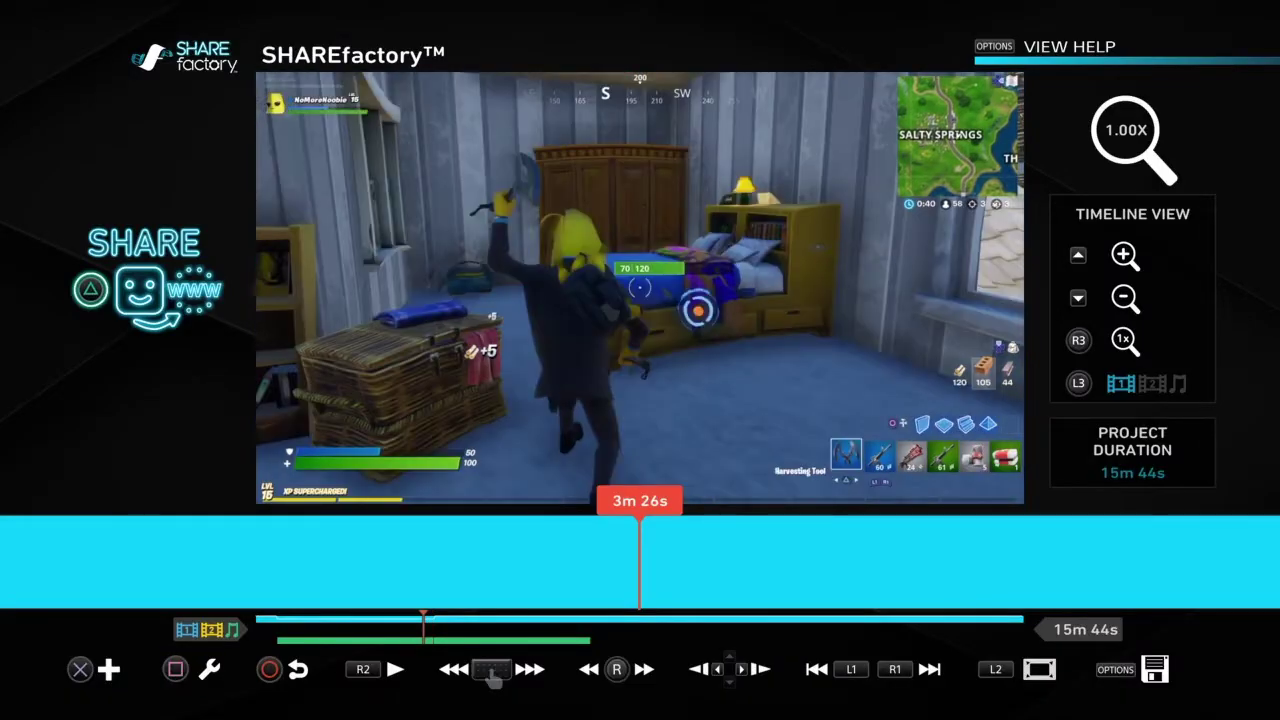
key(Left)
key(space)
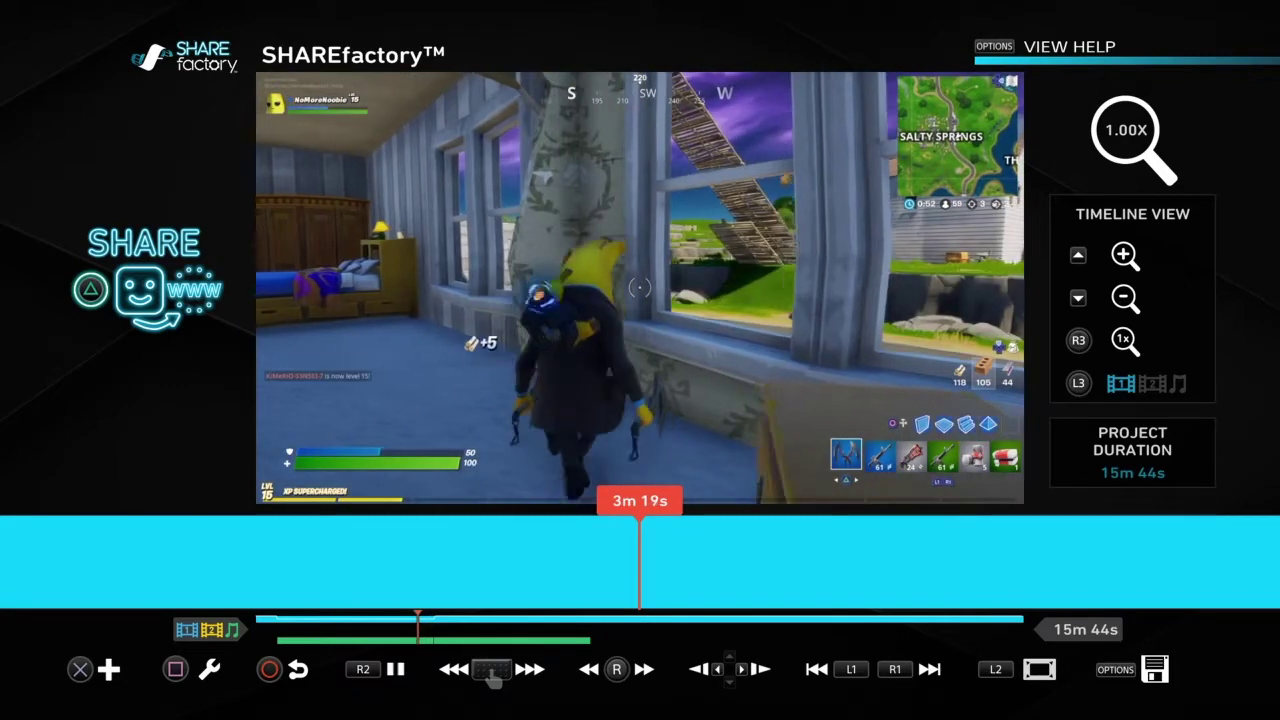